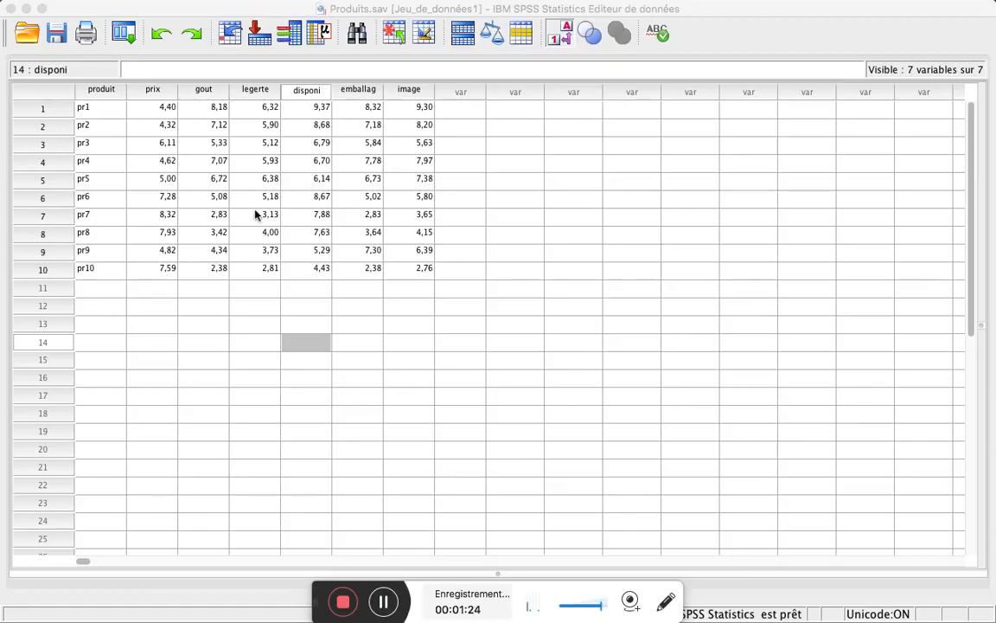
Open the factor analysis setup with prix, gout, legerte, disponi, emballag and image as the variables.
click(444, 6)
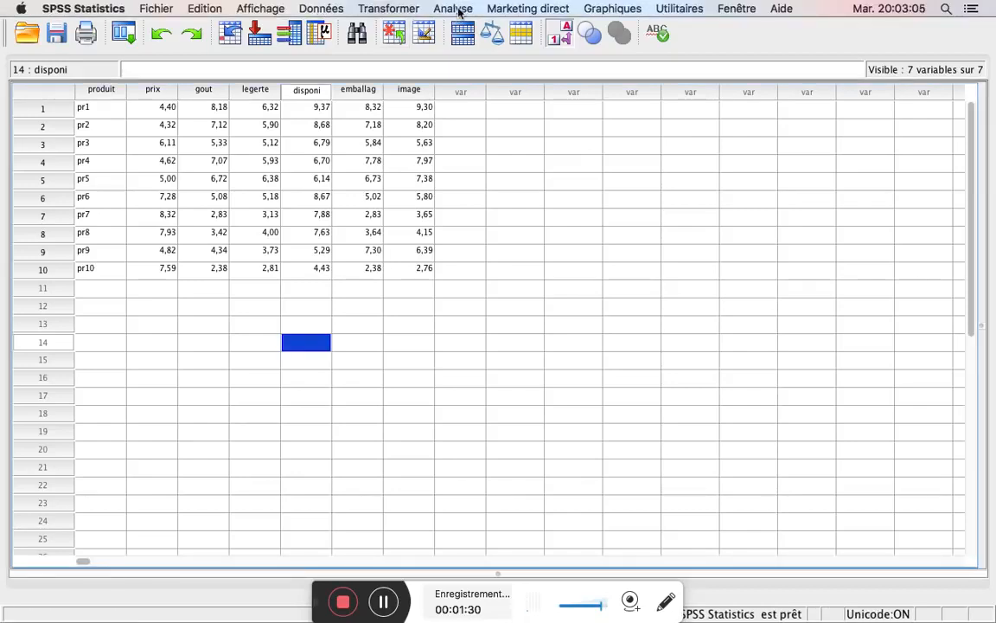
click(458, 9)
mouse_move(551, 205)
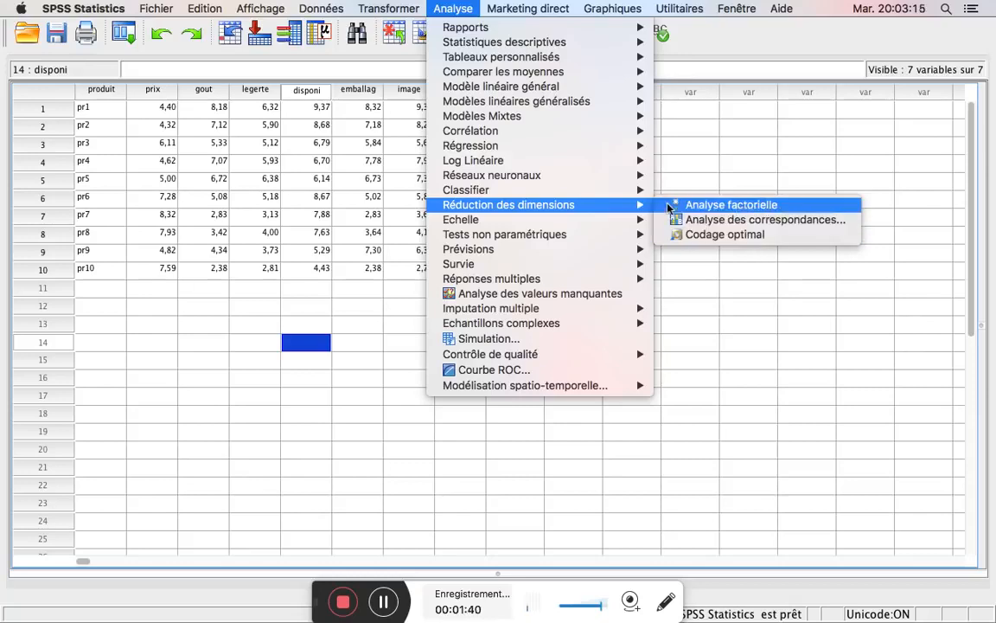
click(715, 205)
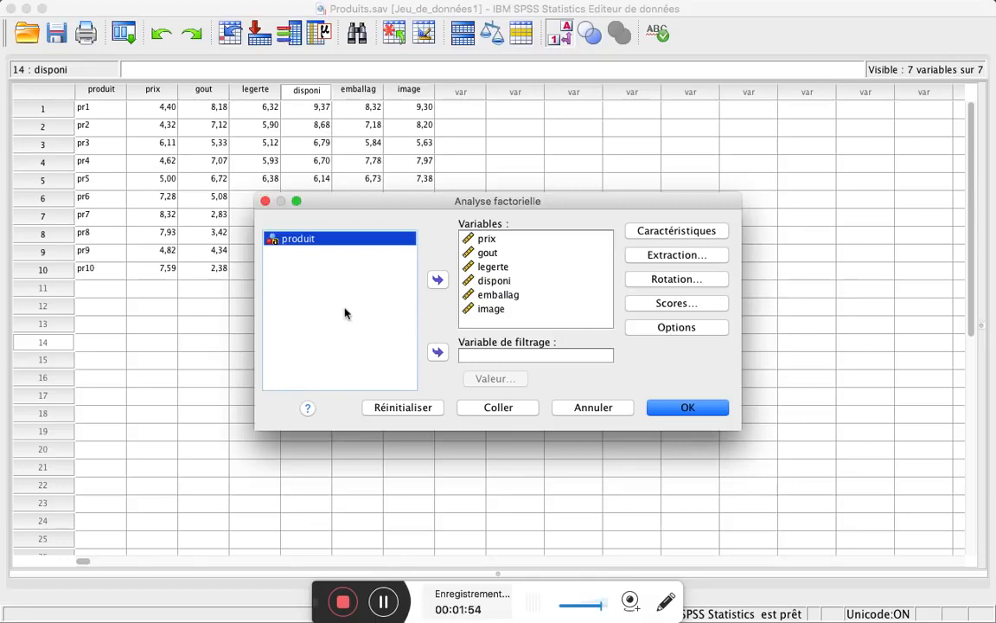
click(484, 238)
Keep Structure initiale, Coefficients and the KMO and Bartlett test enabled, with extraction by Composantes Principales fixed at 2 factors.
click(668, 232)
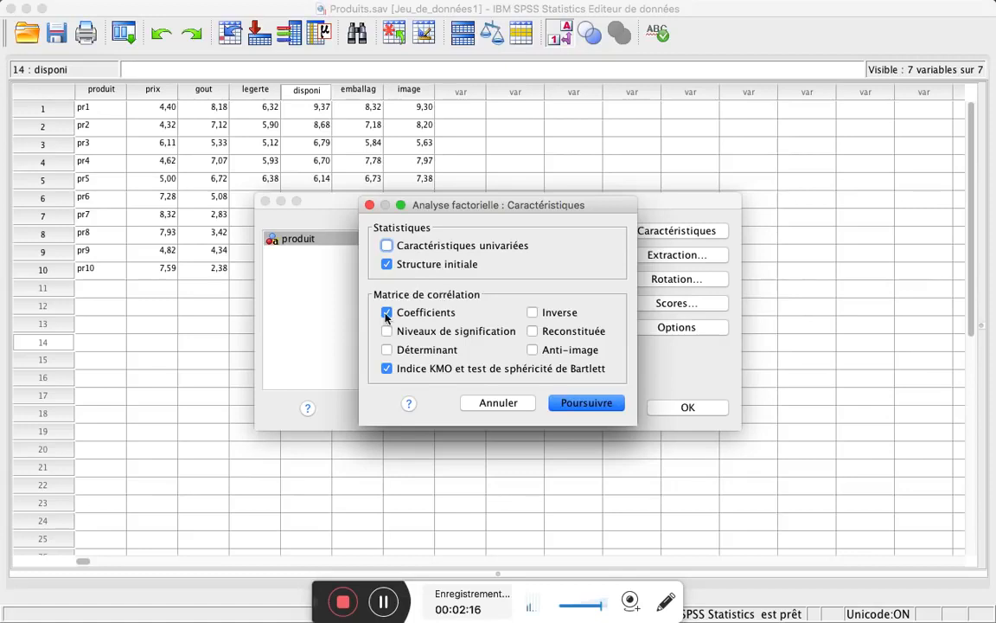
click(565, 405)
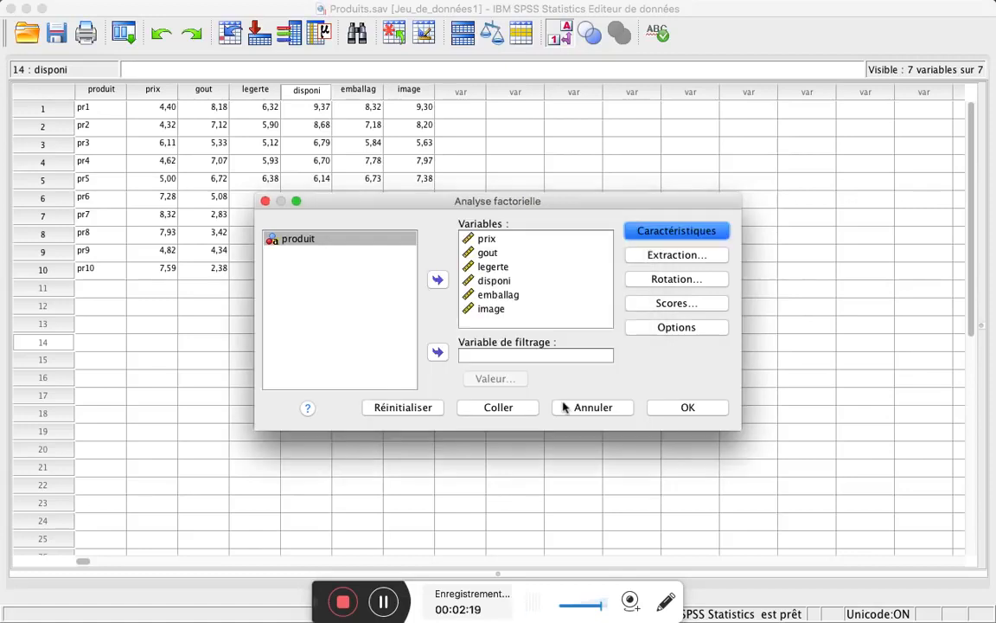
click(656, 256)
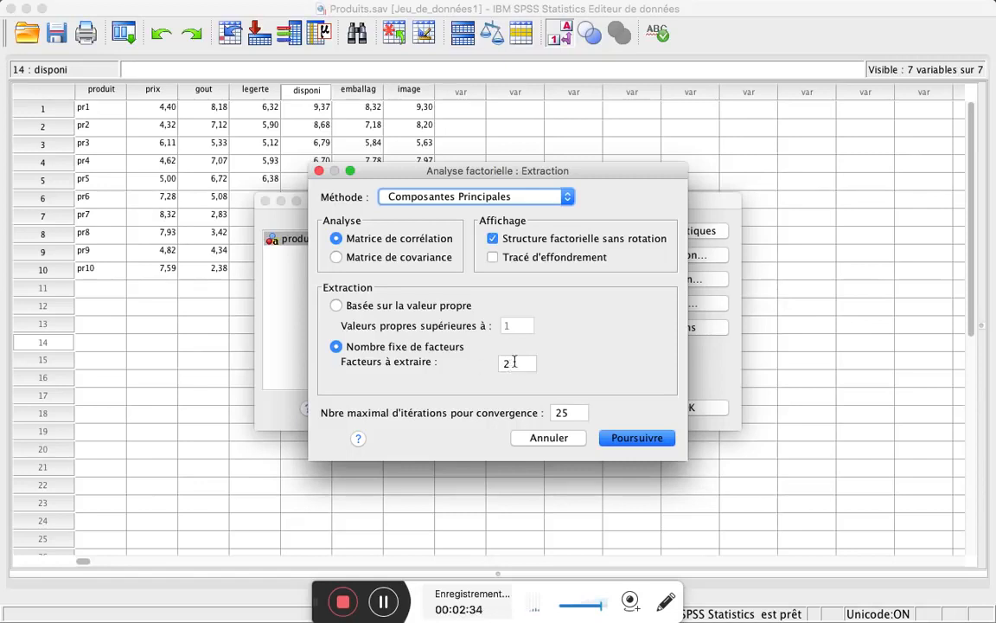
click(627, 439)
Set the factor rotation to Aucune with Carte(s) factorielle(s) displayed.
click(659, 280)
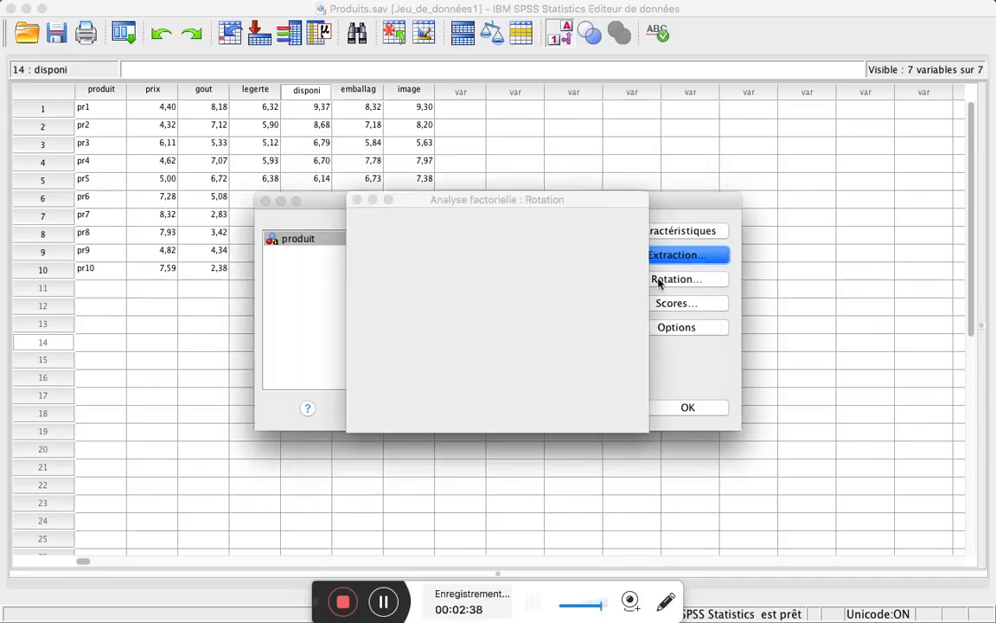
click(516, 347)
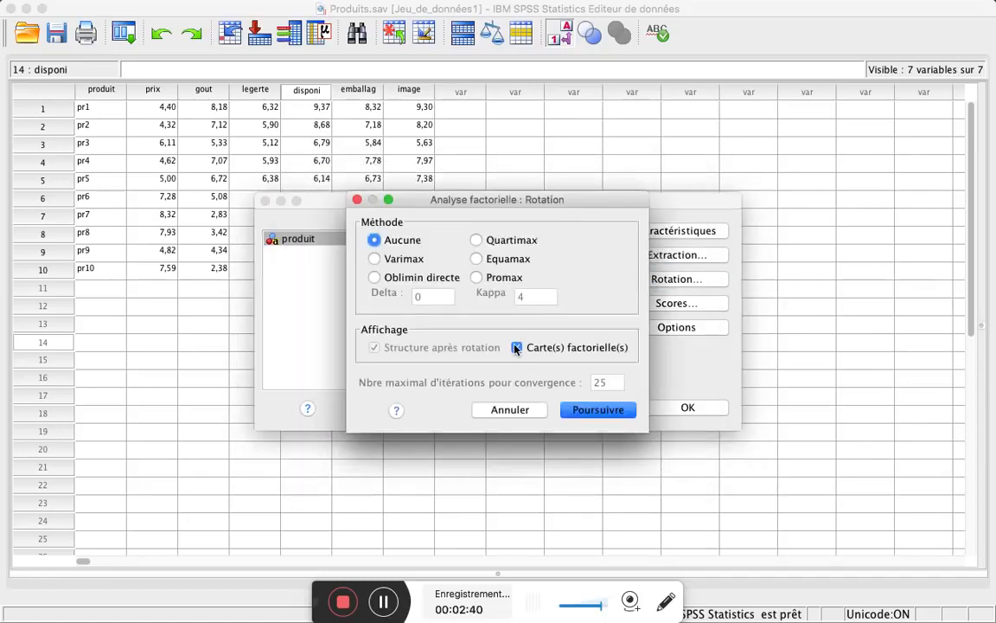
click(594, 416)
click(594, 417)
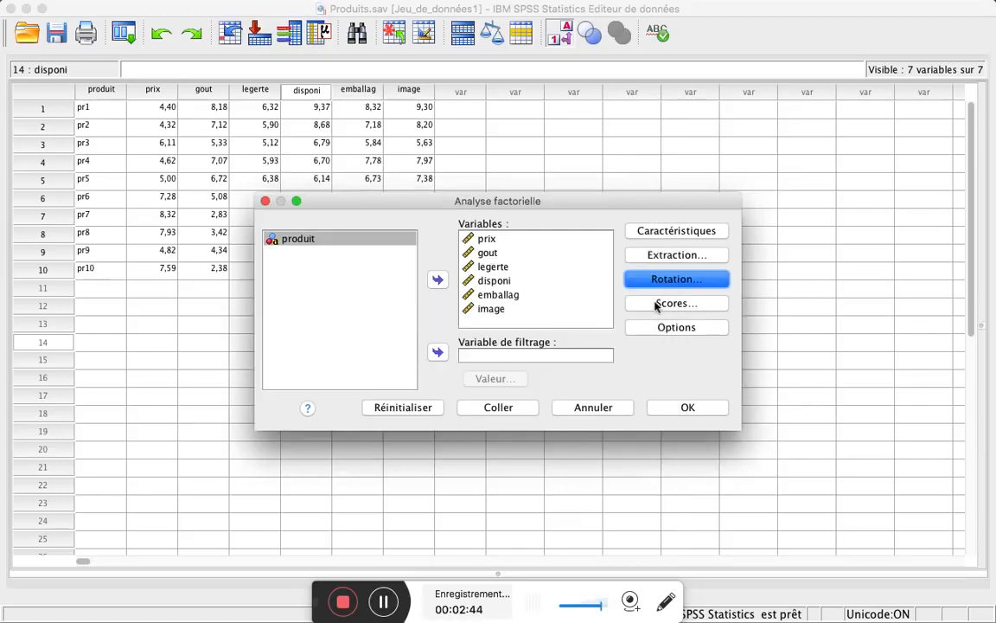
Have the factor scores saved as variables with the Régression method and the factor score matrix displayed.
click(659, 304)
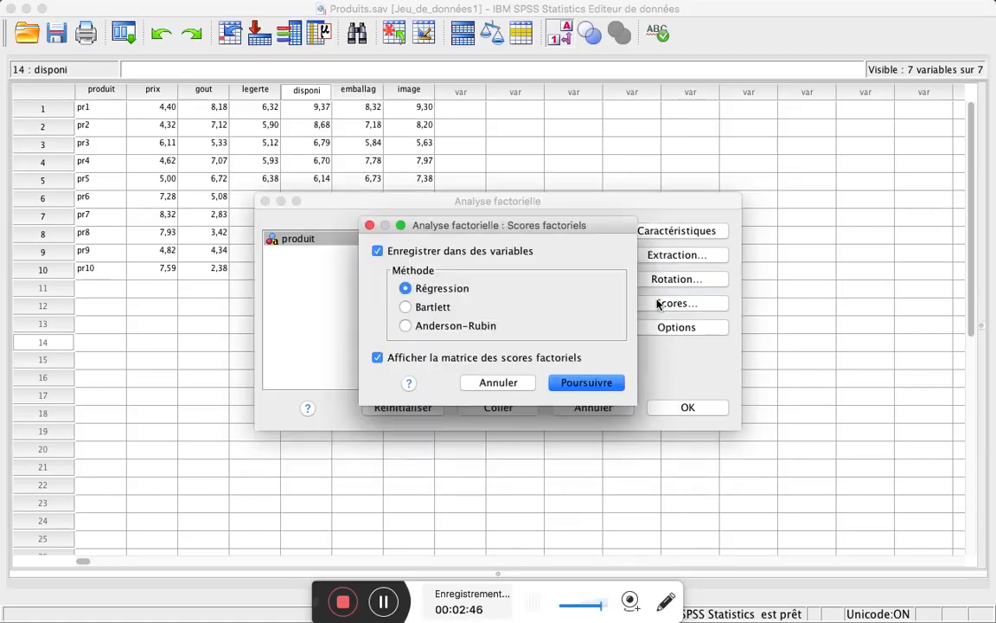
click(377, 252)
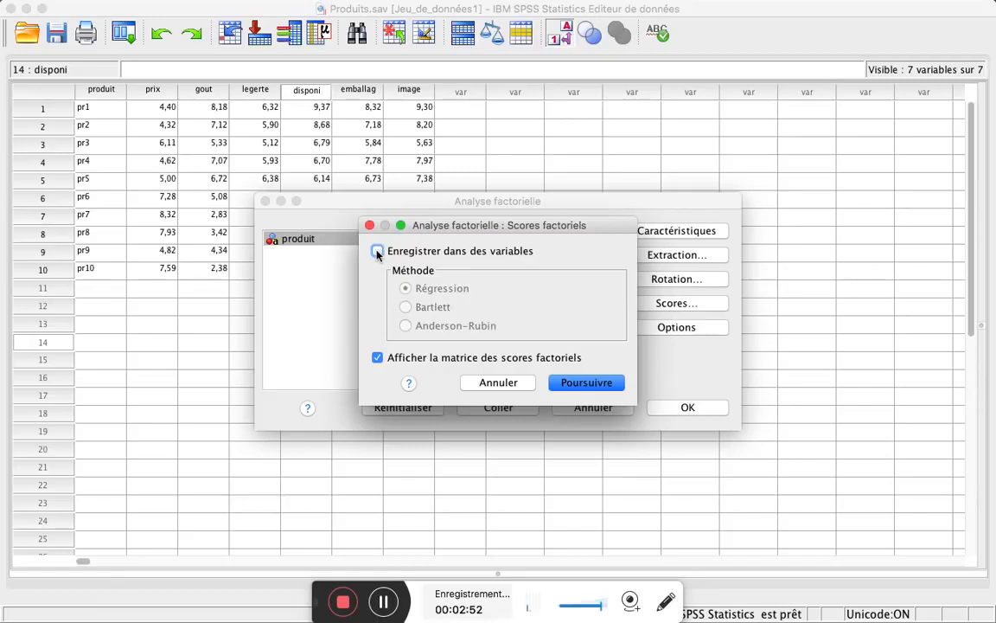
click(377, 359)
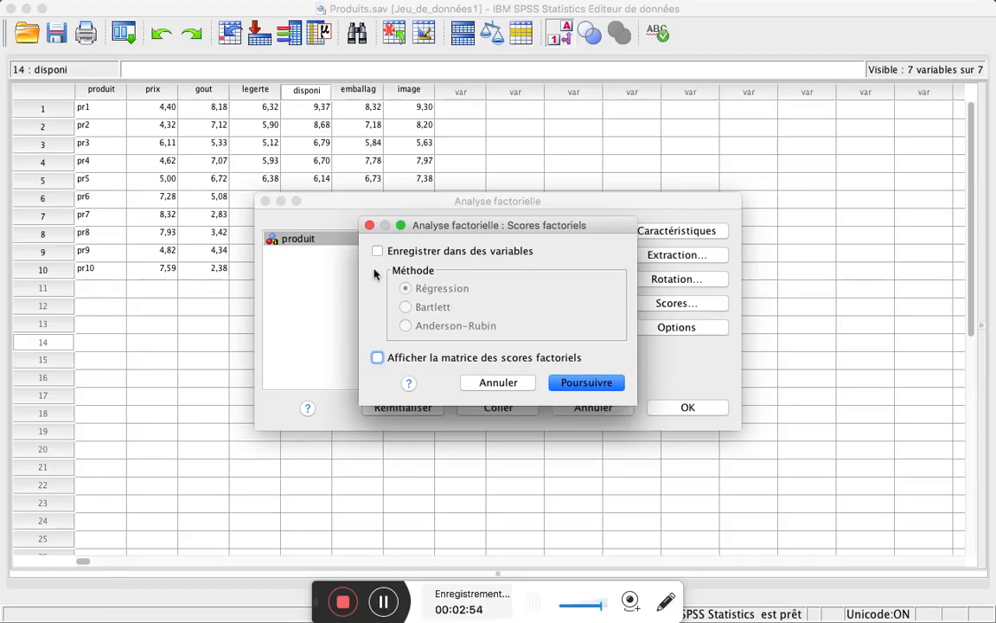
click(378, 253)
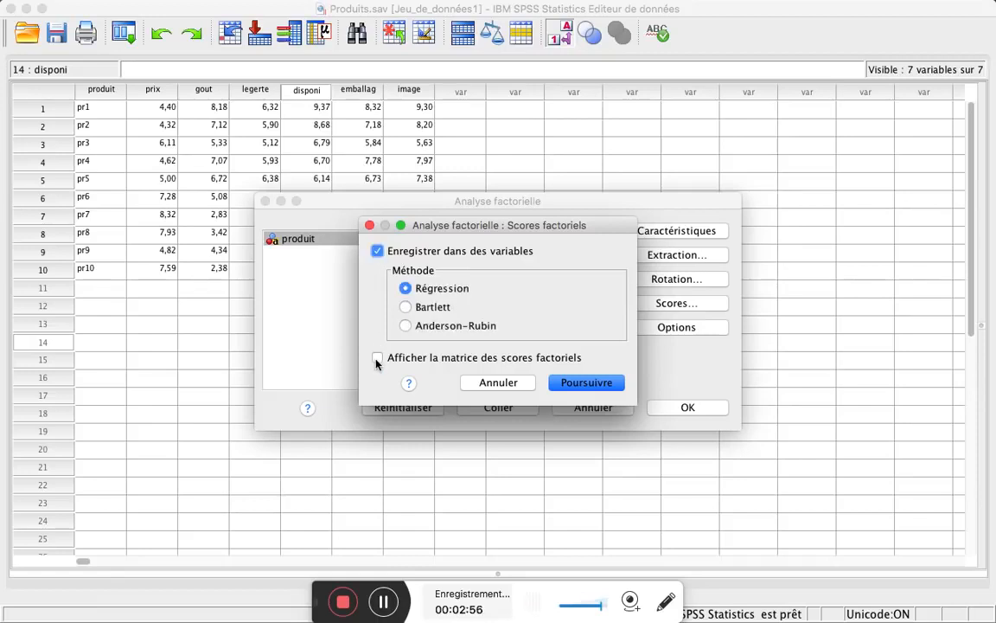
click(377, 361)
click(566, 383)
Keep Exclure toute observation incomplète for missing values and run the factor analysis.
click(679, 330)
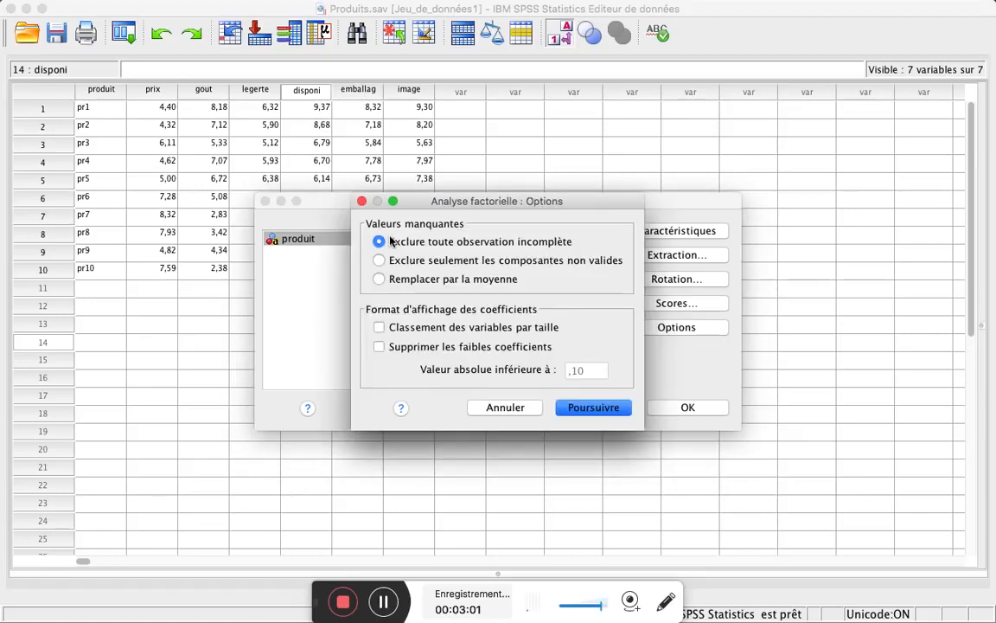
click(594, 408)
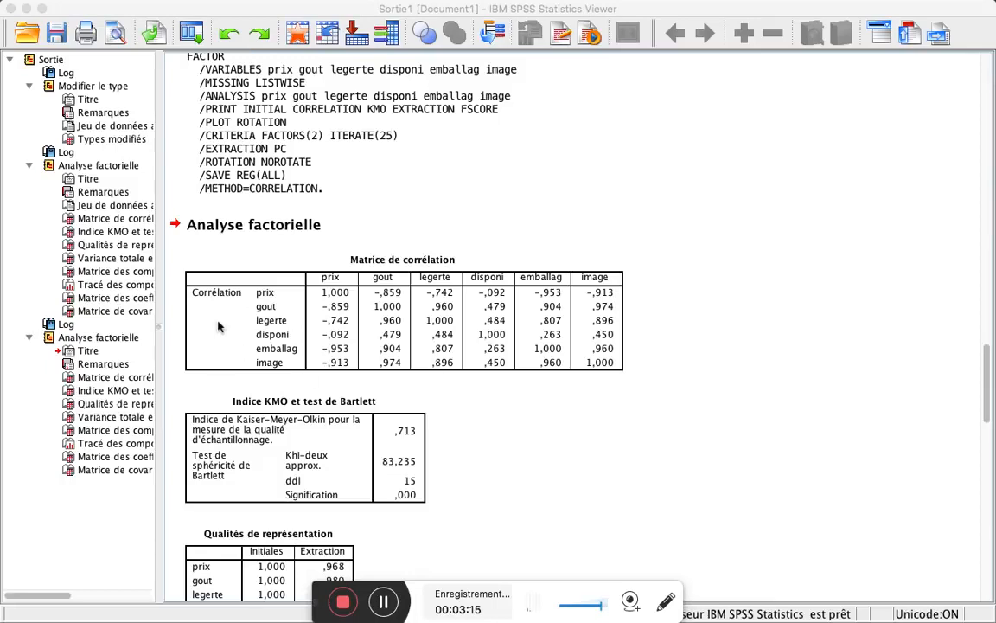
click(567, 210)
Examine the correlations between the variables and the KMO index and Bartlett test in the new output.
click(463, 292)
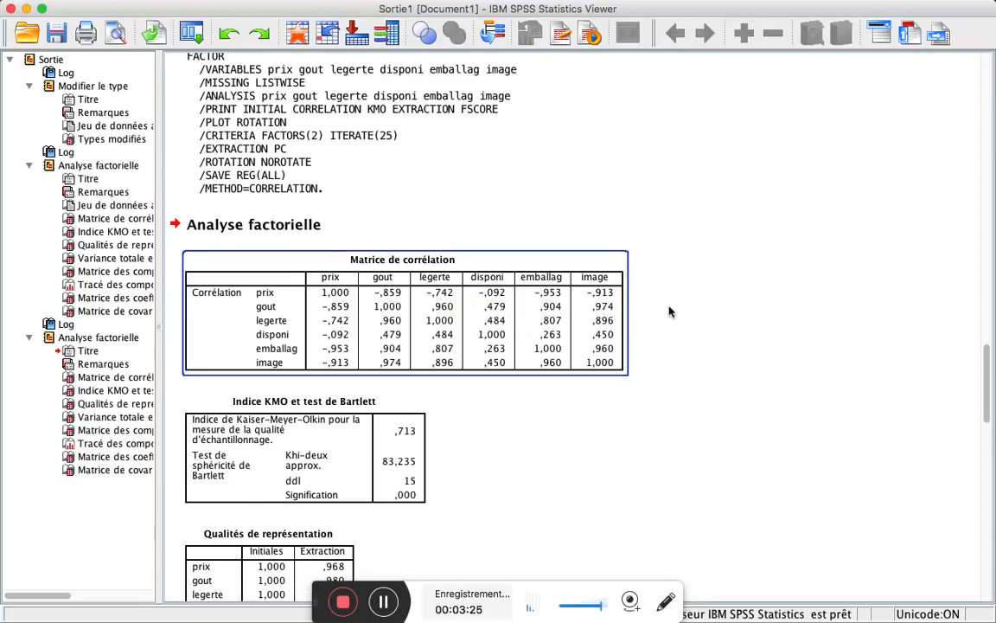
click(407, 409)
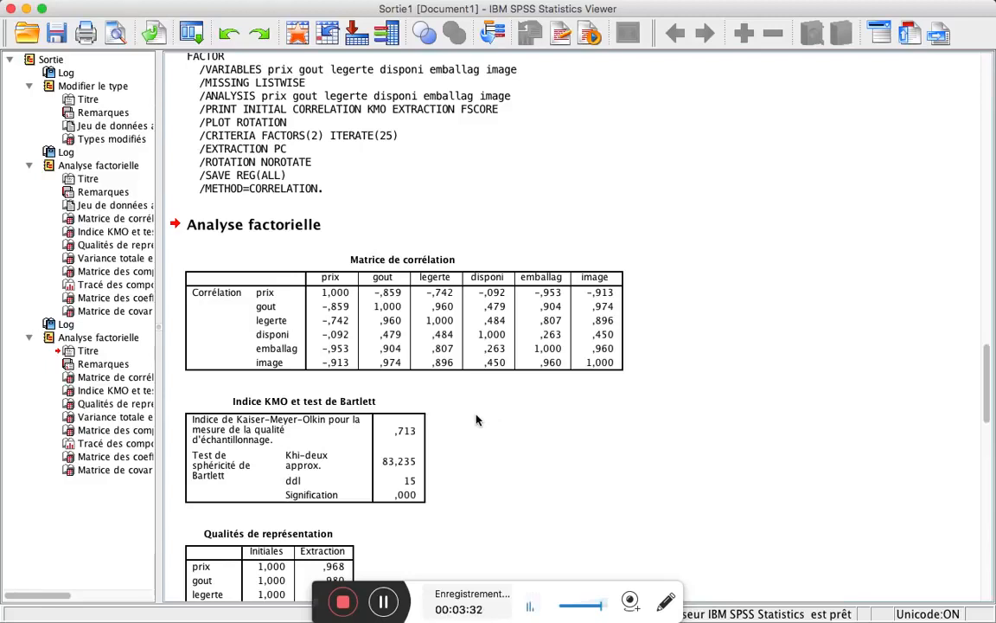
click(424, 281)
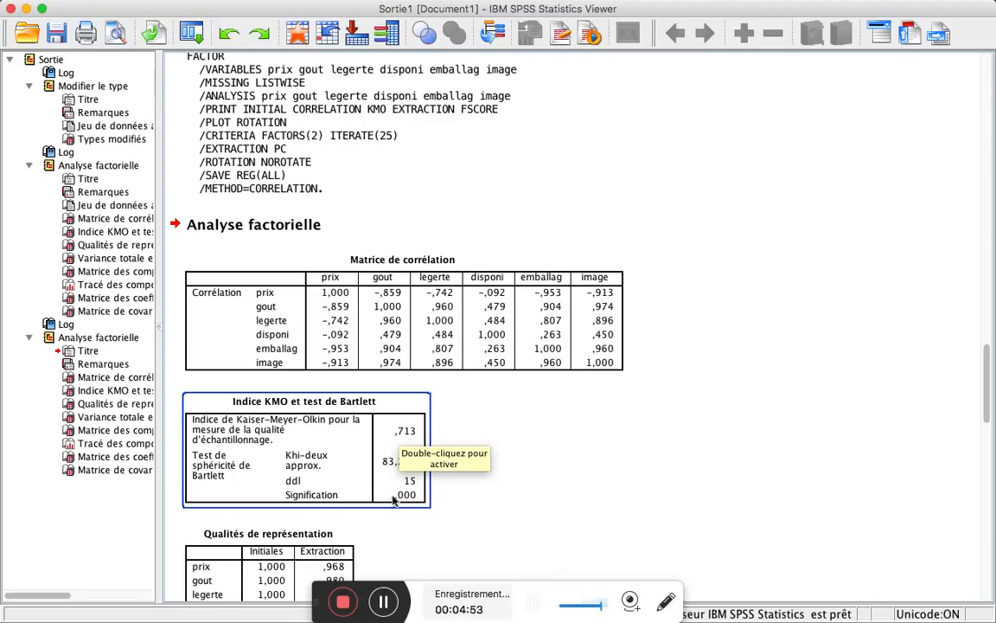
click(565, 420)
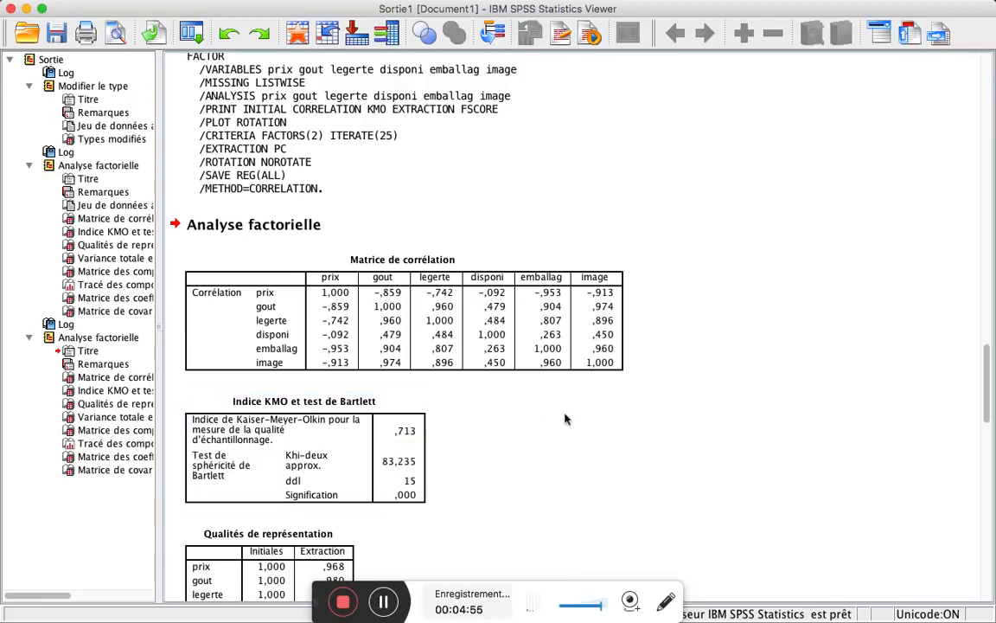
click(558, 271)
Examine each variable's extraction value in the Qualités de représentation table.
scroll(512, 479, down, 5)
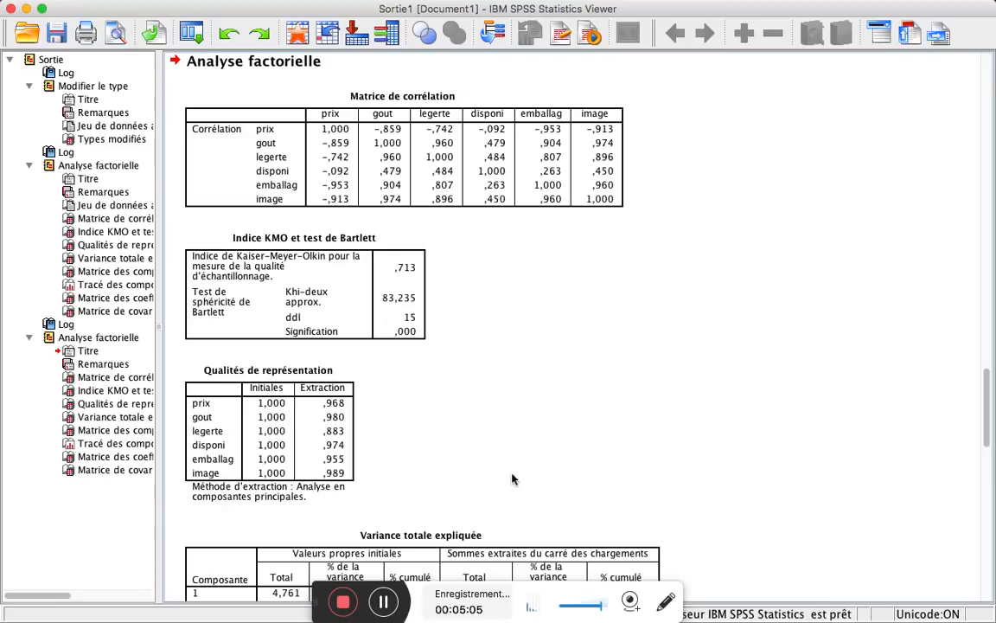
click(238, 373)
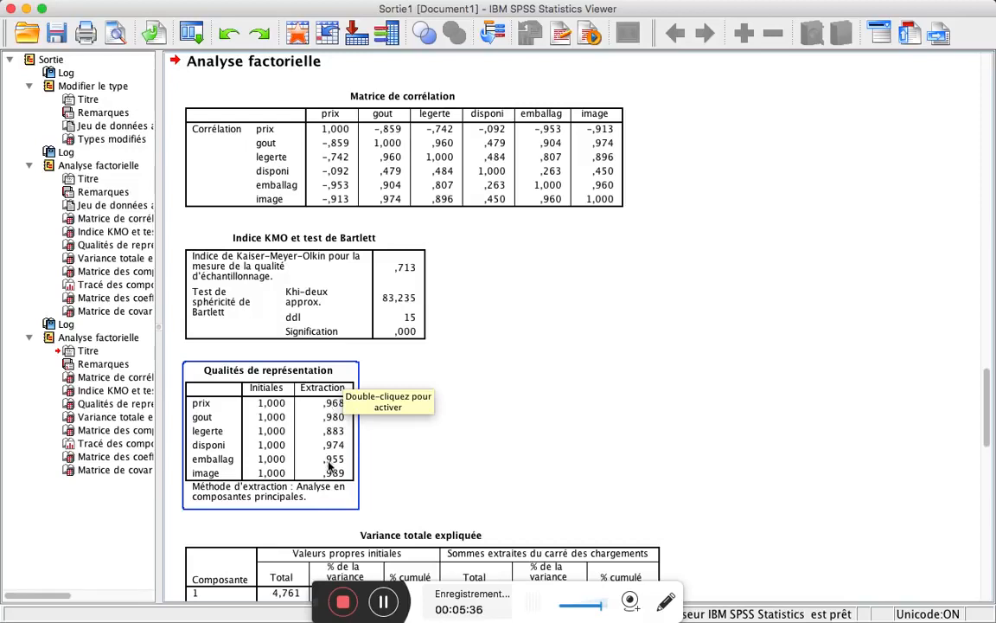
click(432, 450)
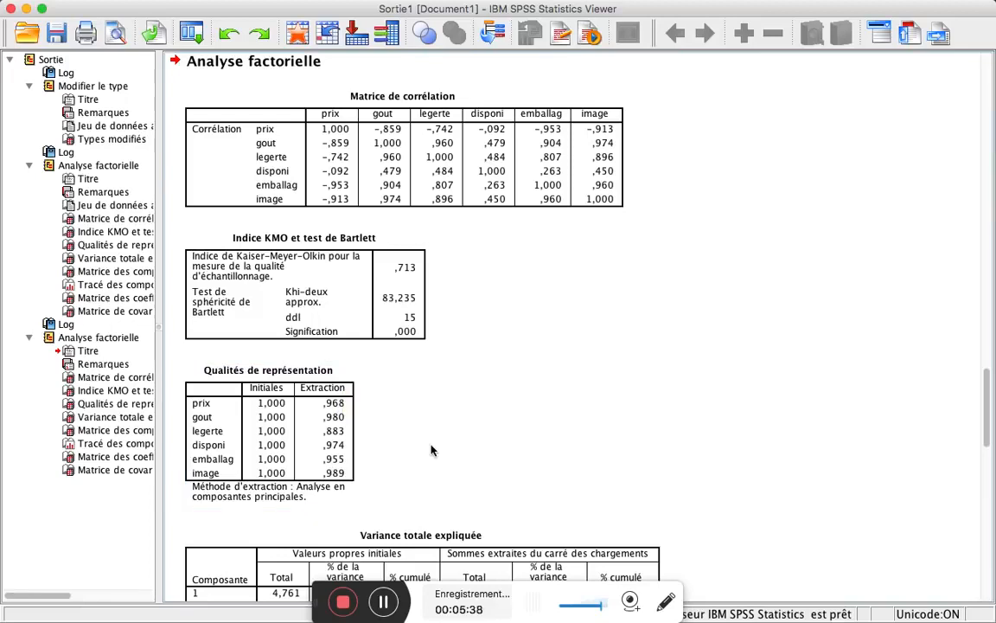
click(332, 396)
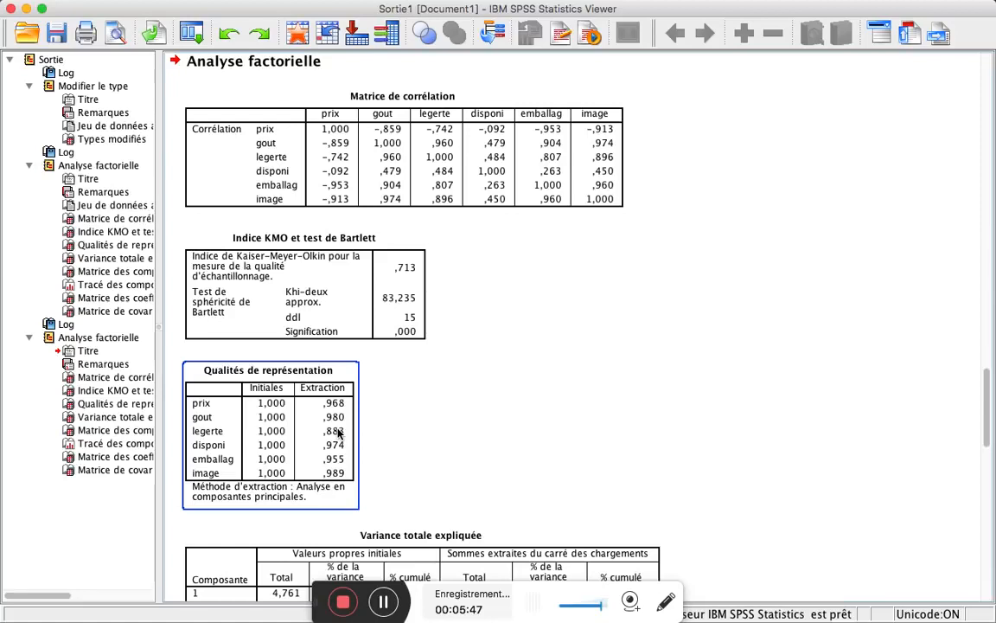
click(291, 62)
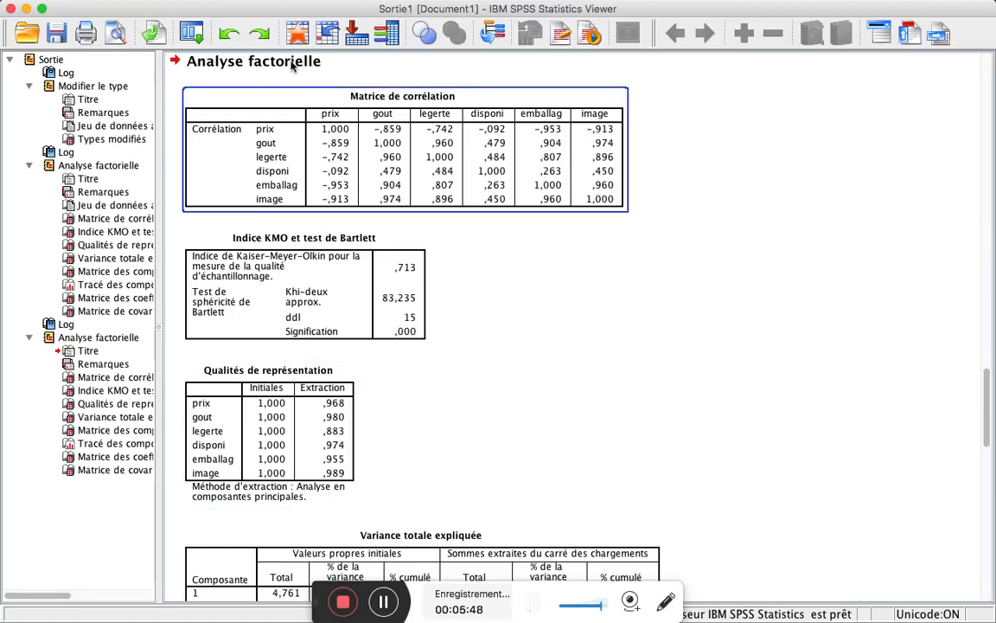
click(194, 35)
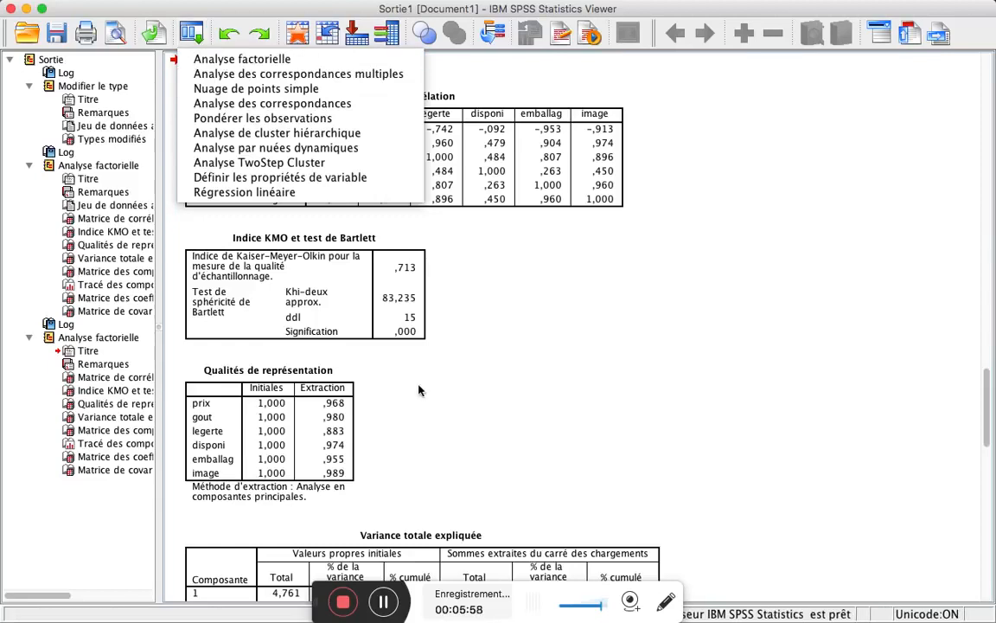
click(419, 390)
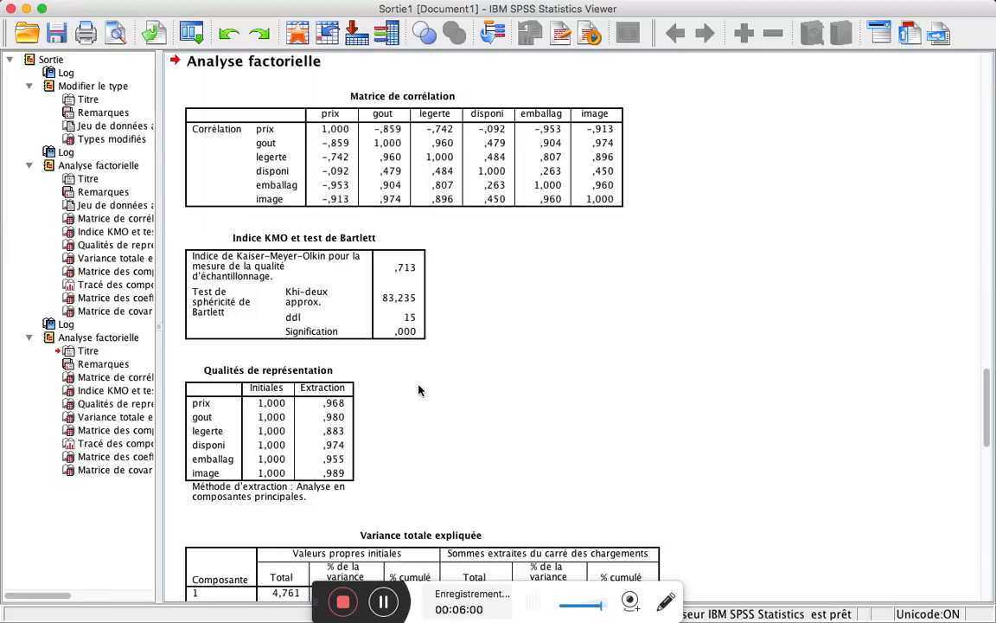
Examine the eigenvalues, variance percentages and cumulative percentages of the components in the Variance totale expliquée table.
scroll(588, 381, down, 5)
click(597, 383)
scroll(597, 383, down, 3)
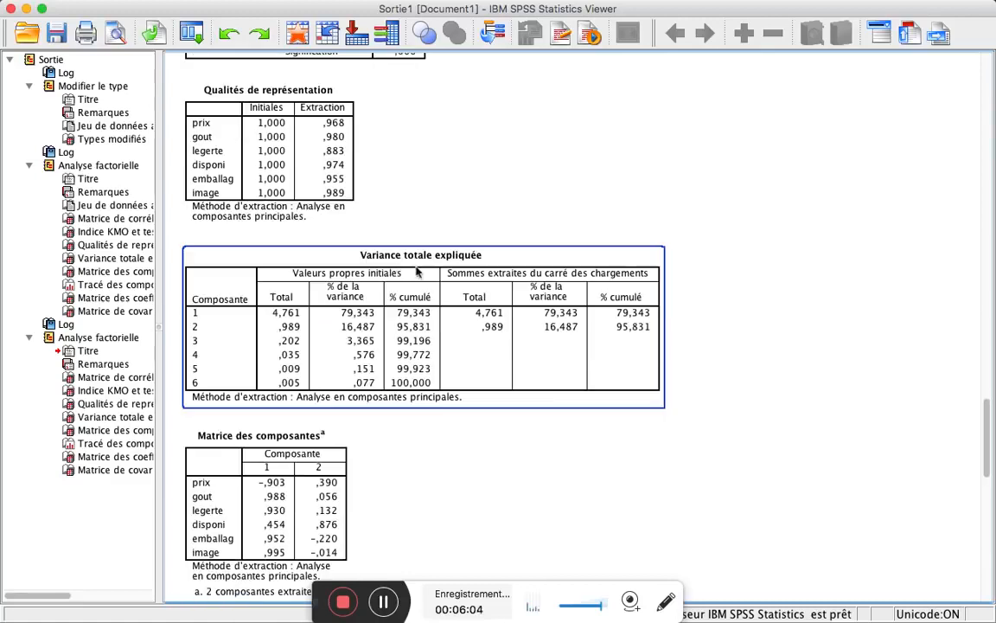
scroll(400, 271, down, 1)
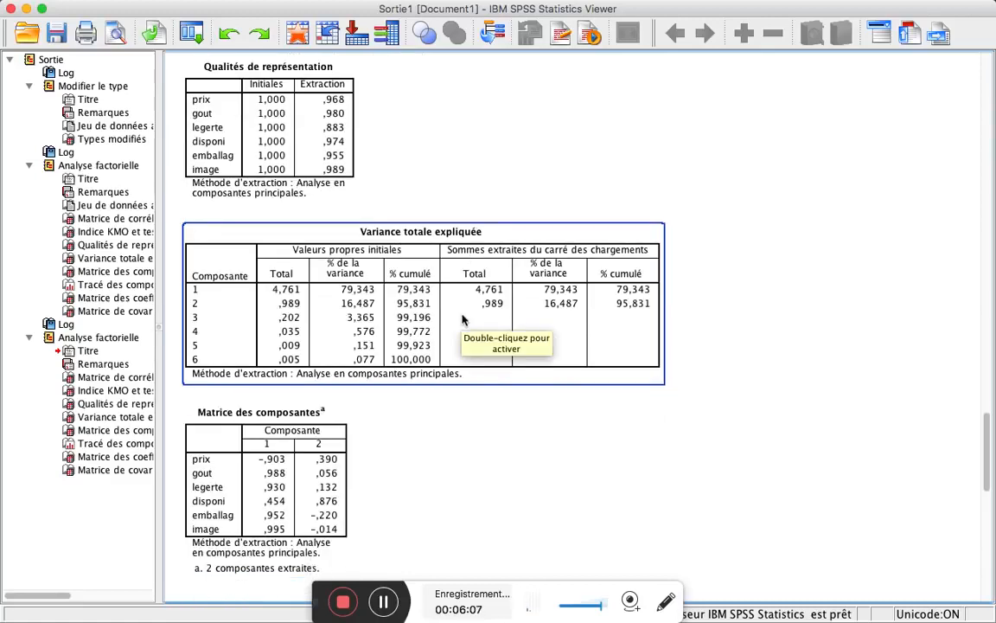
click(549, 446)
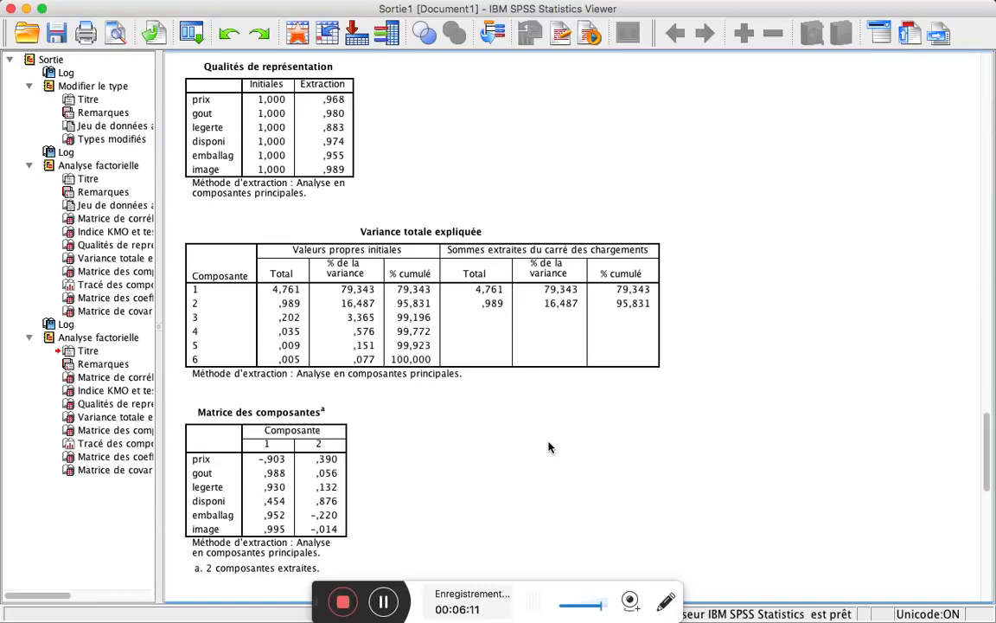
click(311, 325)
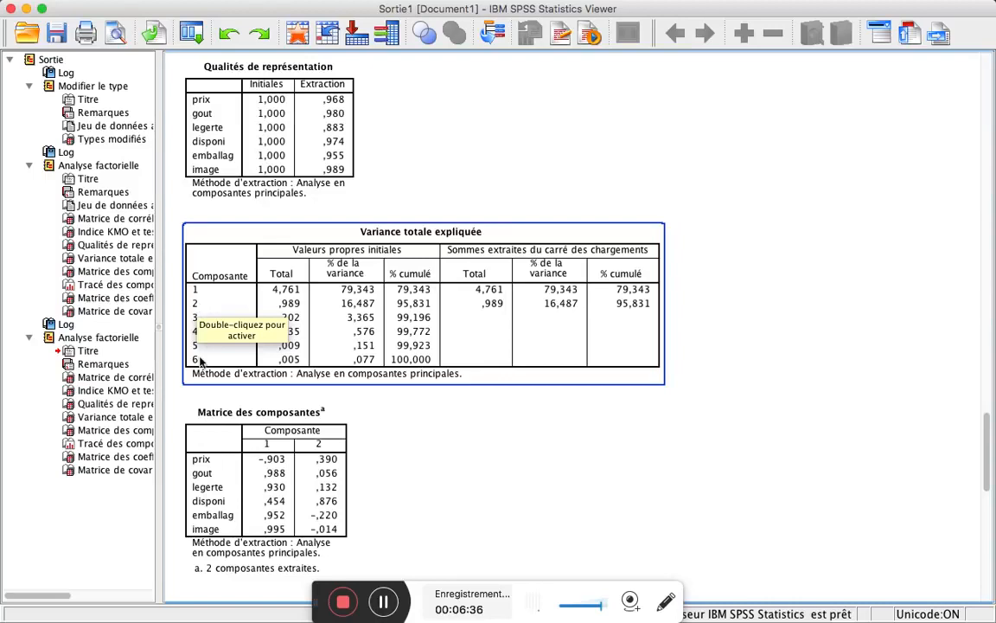
click(463, 445)
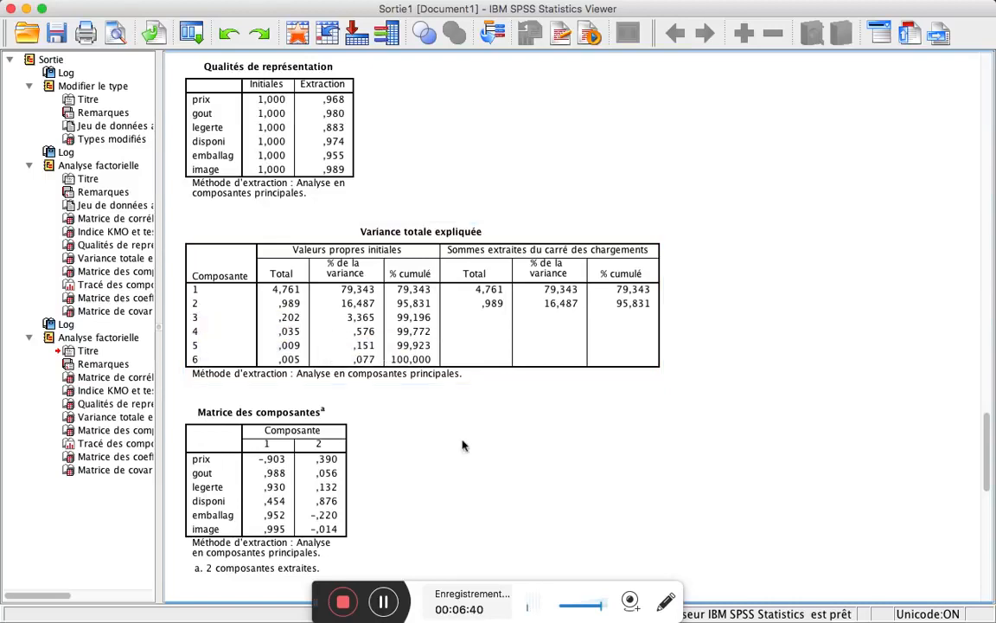
click(246, 279)
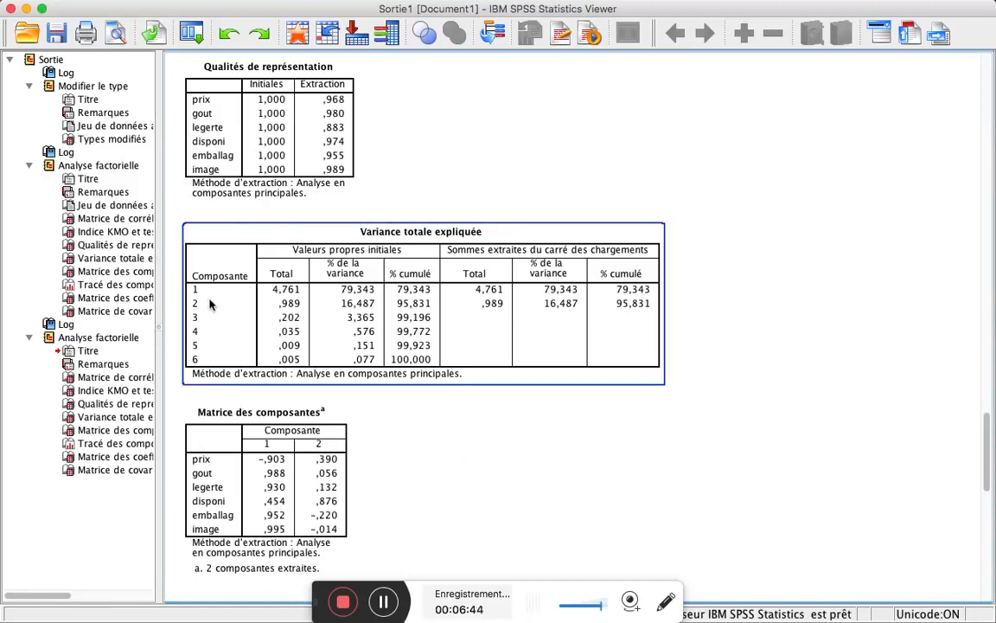
click(406, 472)
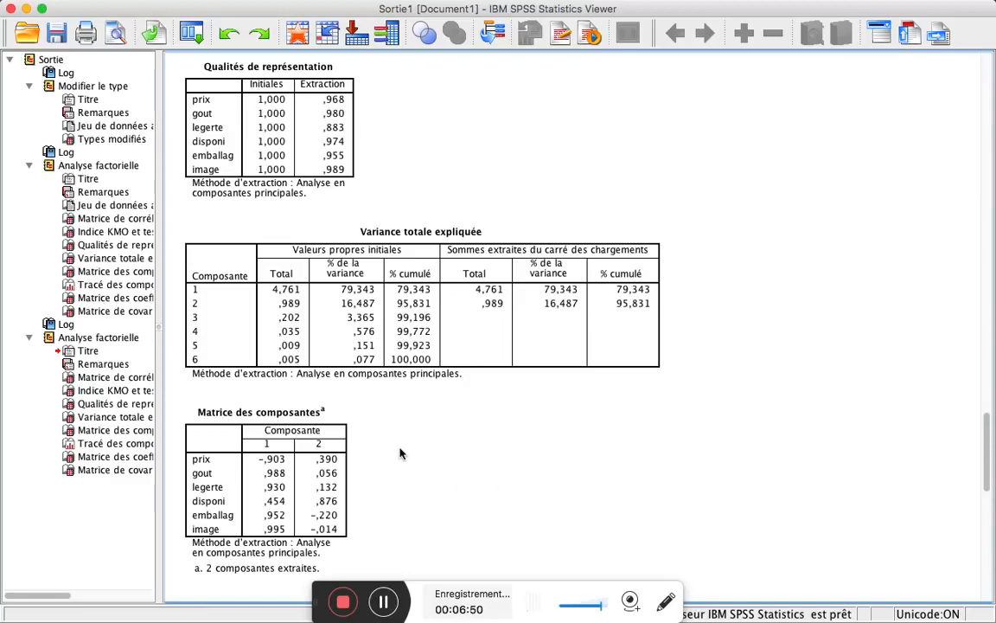
click(206, 301)
click(205, 299)
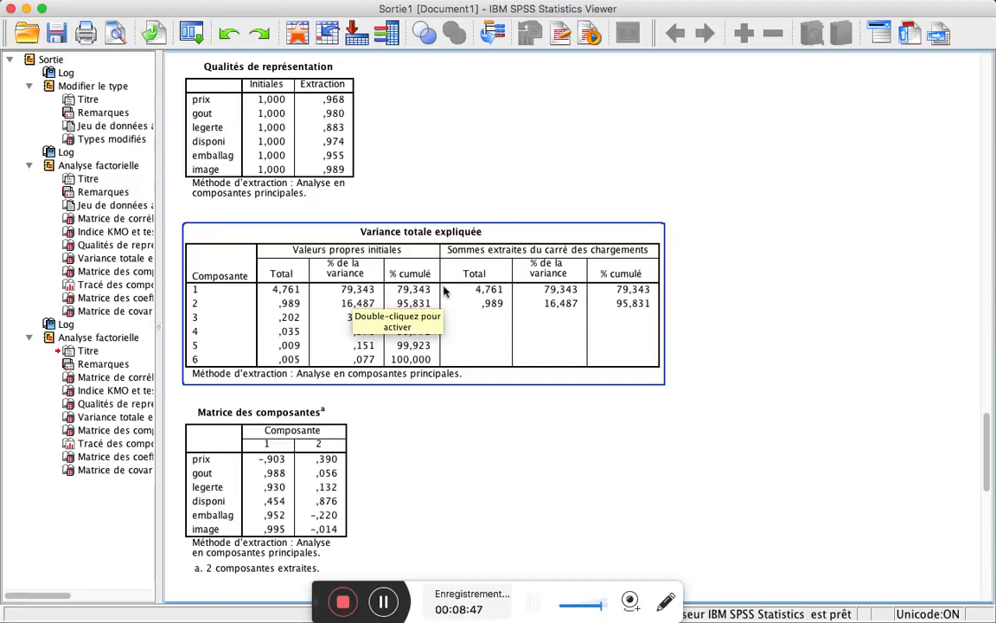
click(538, 194)
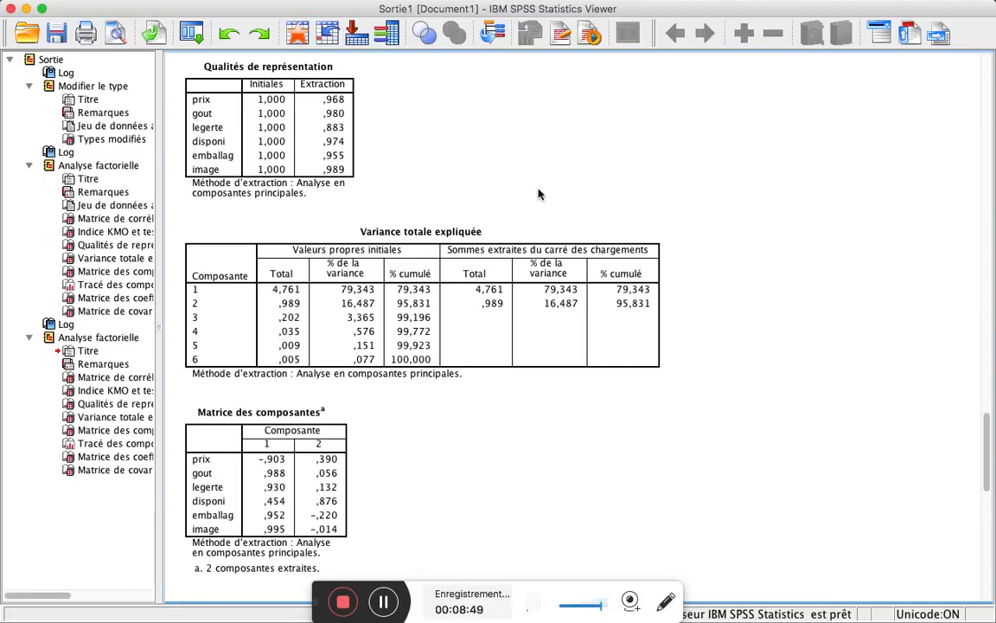
Examine the extracted sums of squared loadings for the two retained components in the Variance totale expliquée table.
click(640, 260)
click(931, 332)
click(429, 362)
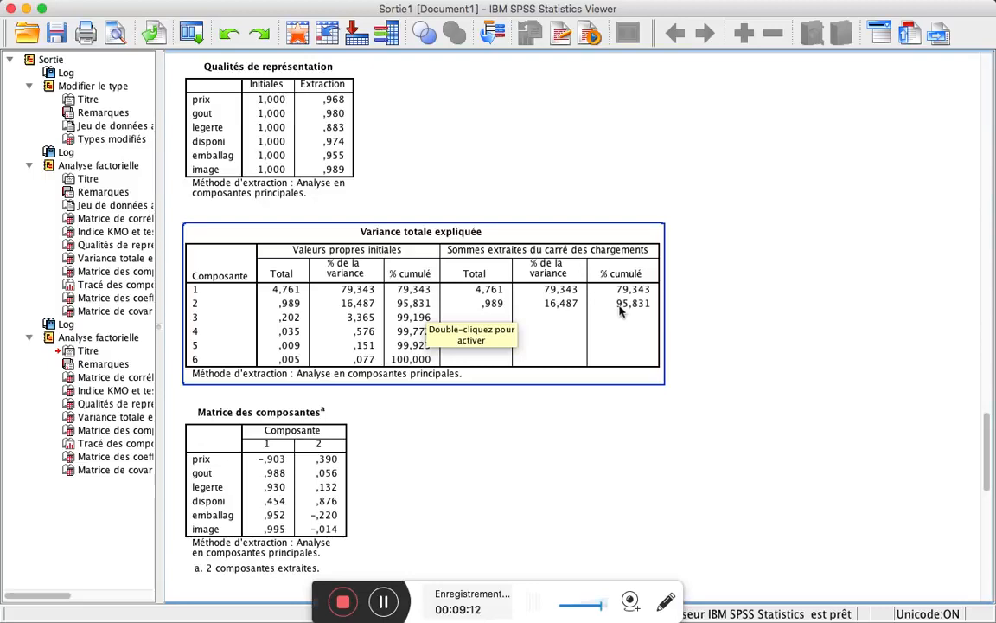
click(490, 425)
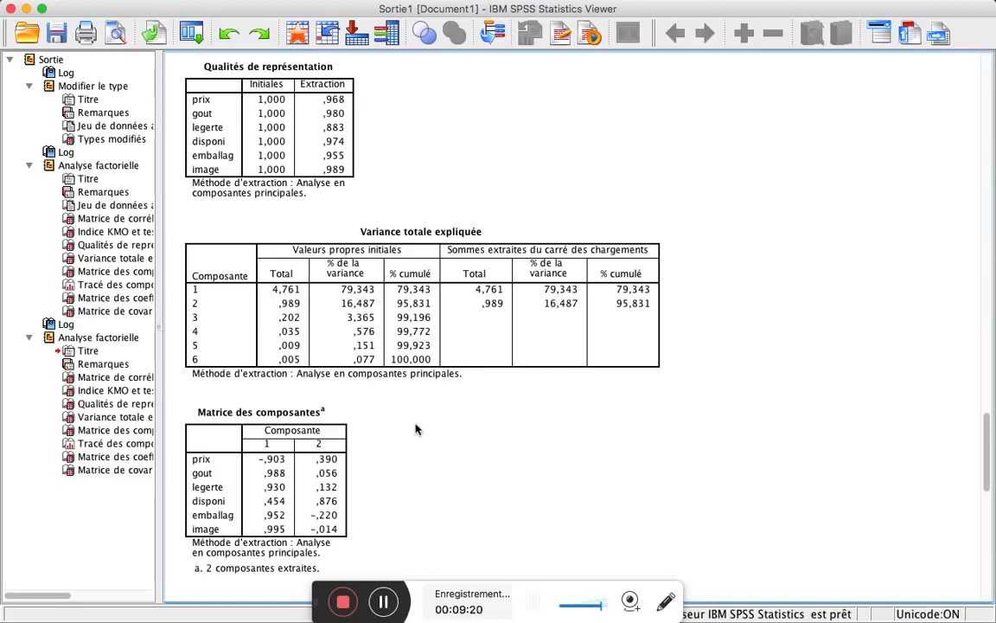
Examine each variable's loadings on components 1 and 2 in the Matrice des composantes table.
scroll(415, 429, down, 1)
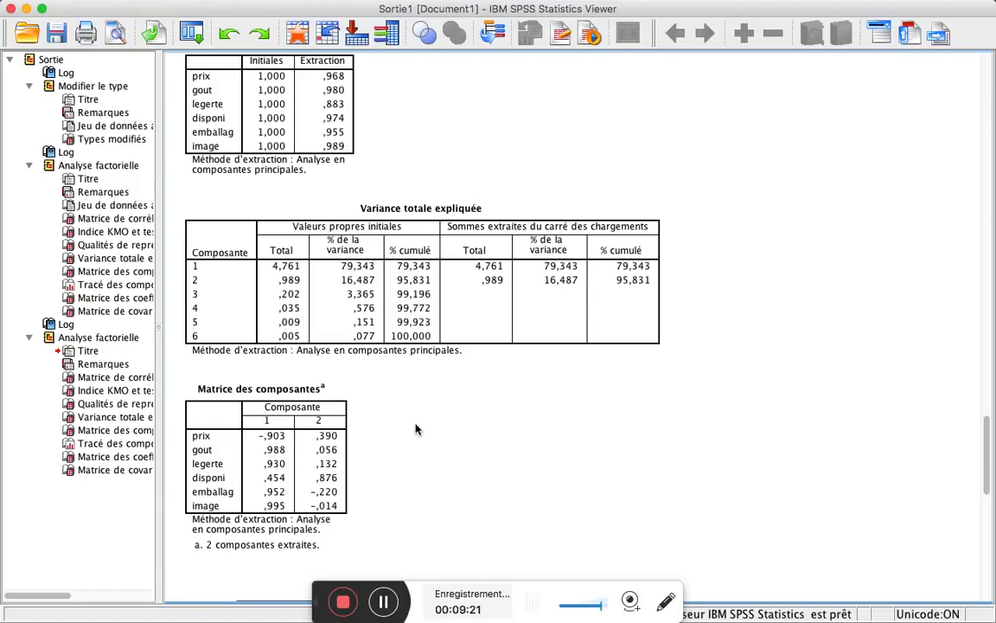
scroll(415, 430, down, 2)
scroll(283, 383, down, 1)
click(282, 369)
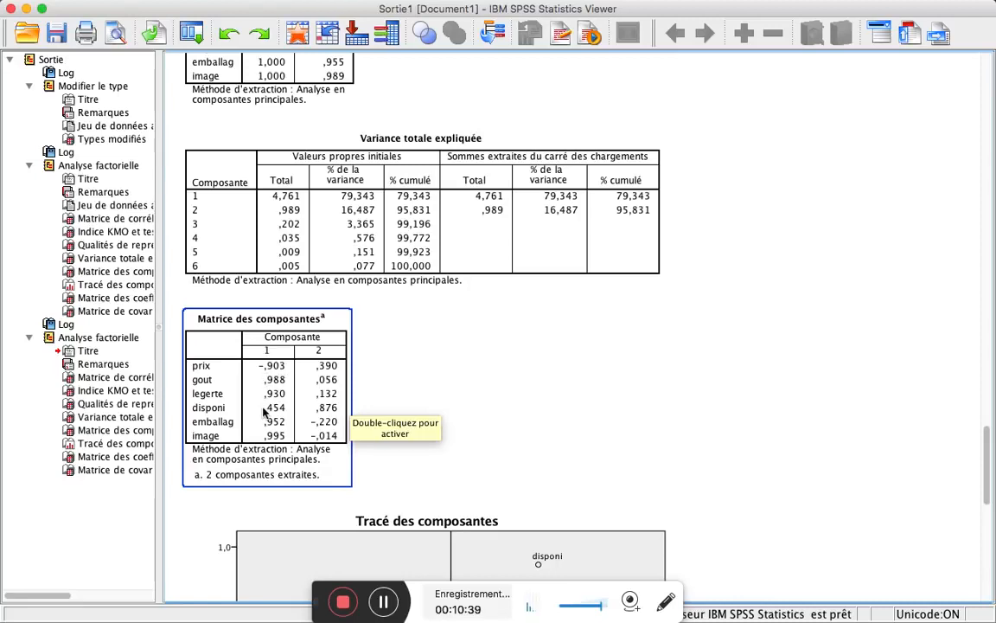
click(264, 277)
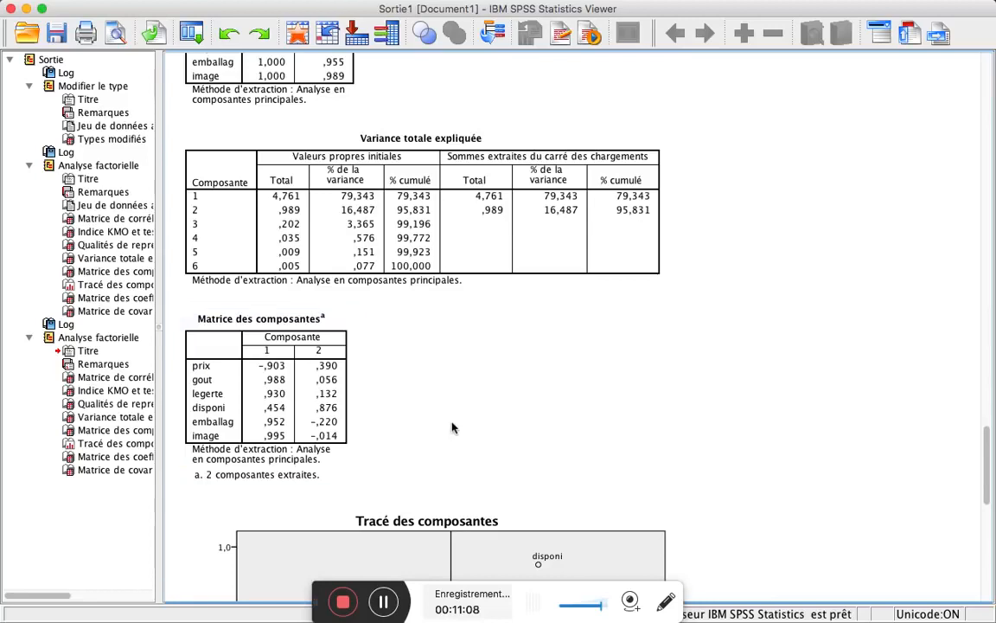
Examine the variables' positions relative to both axes in the Tracé des composantes plot, comparing them with the Matrice des composantes.
scroll(502, 416, down, 3)
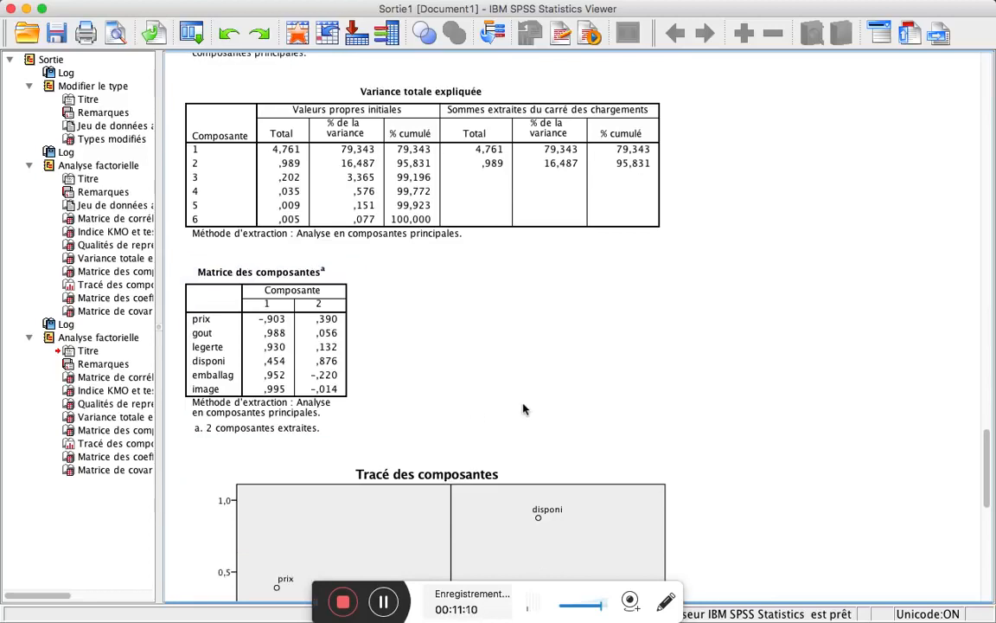
scroll(606, 415, down, 1)
scroll(642, 421, down, 5)
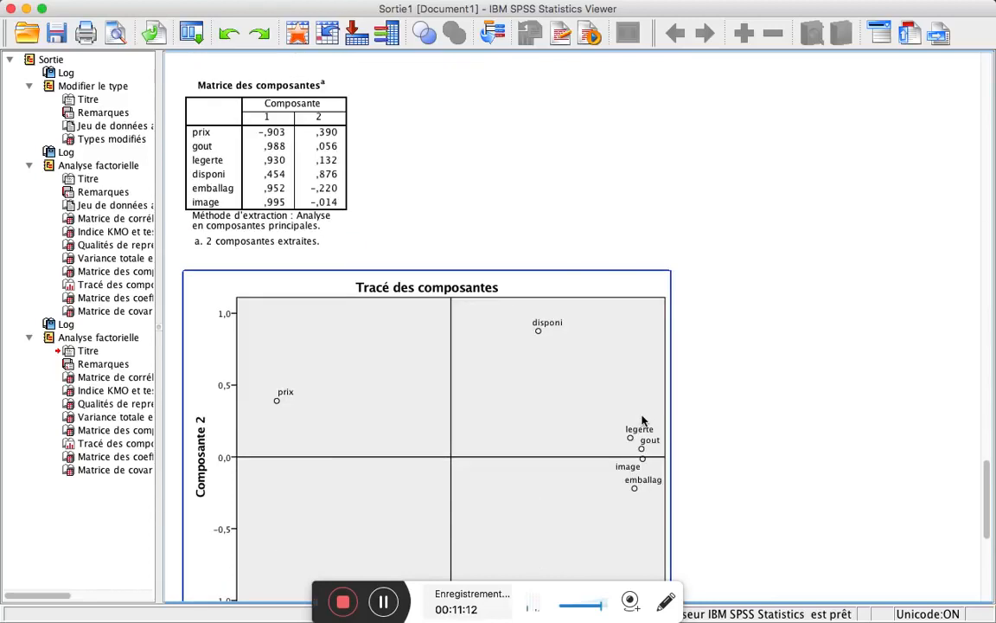
scroll(454, 413, down, 9)
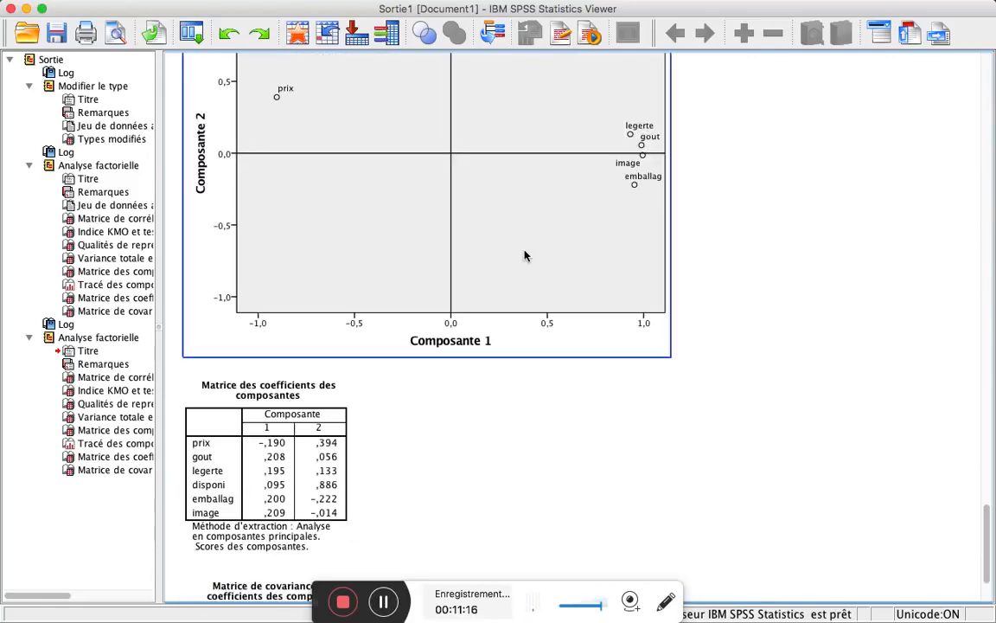
scroll(525, 255, up, 2)
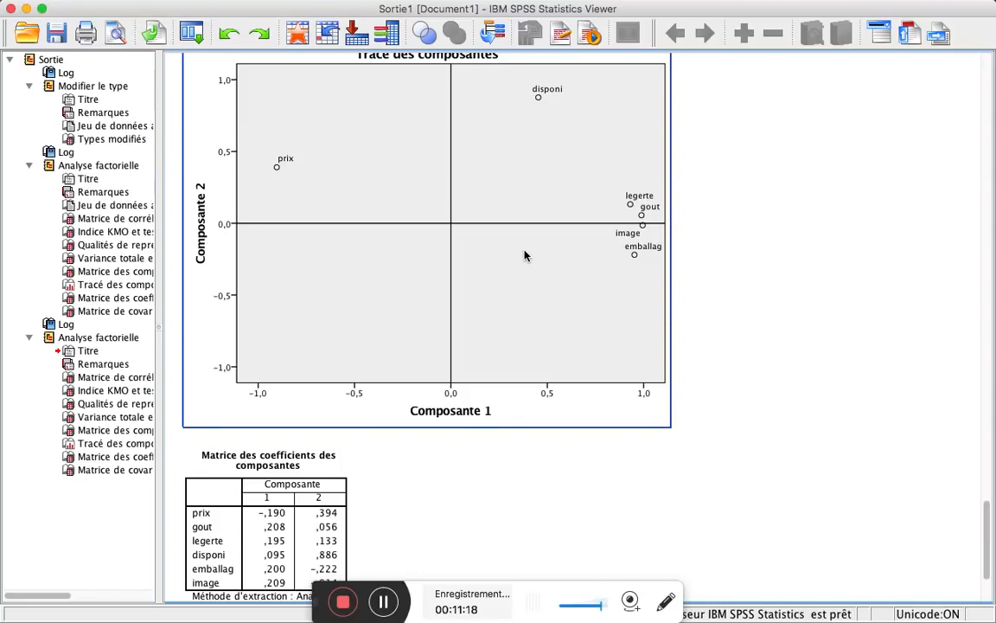
scroll(525, 255, up, 5)
scroll(603, 283, up, 3)
click(606, 312)
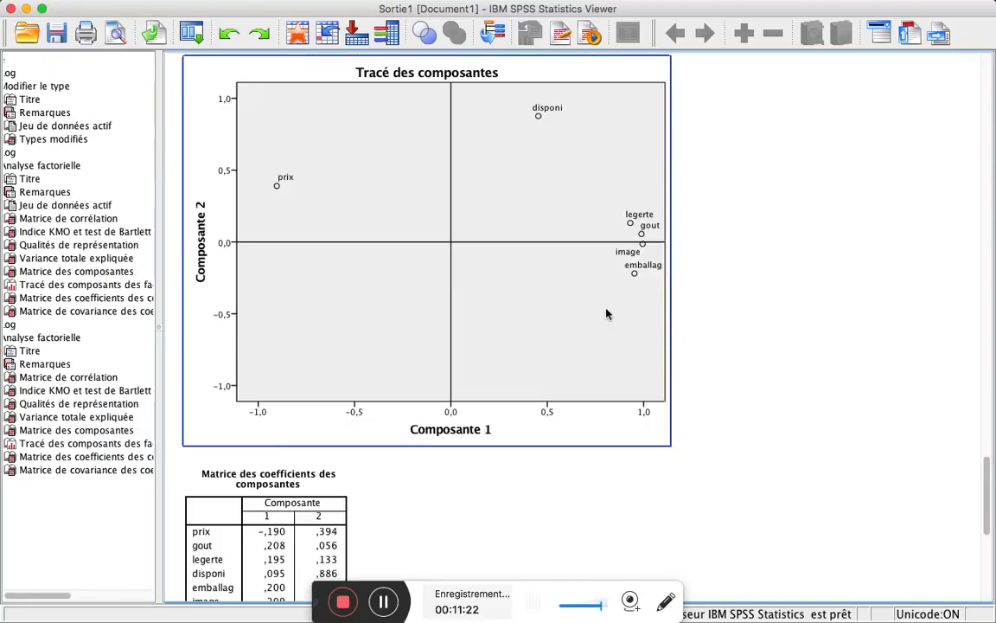
scroll(606, 314, up, 3)
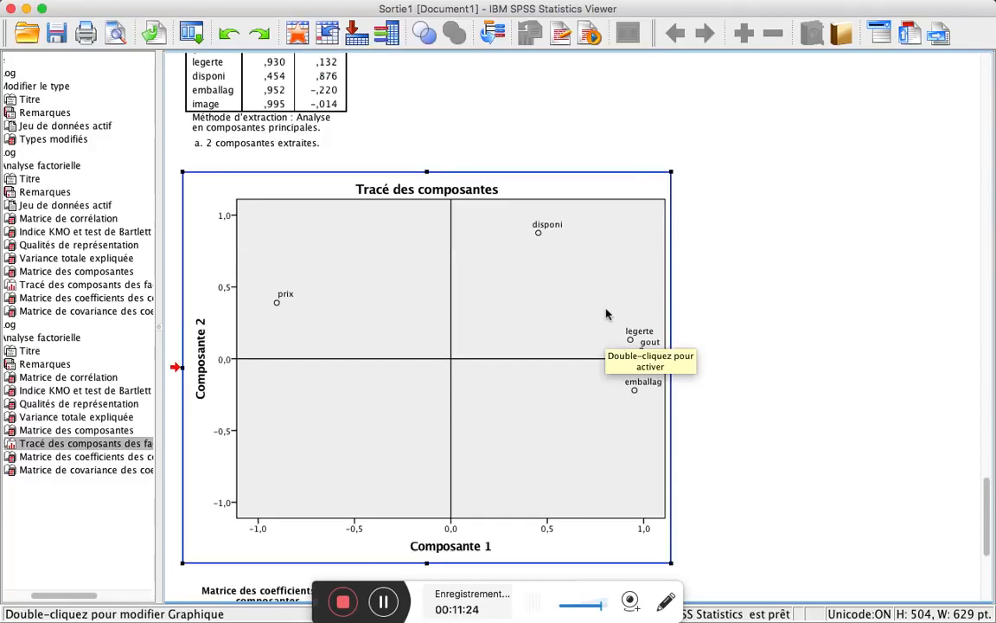
scroll(378, 251, up, 2)
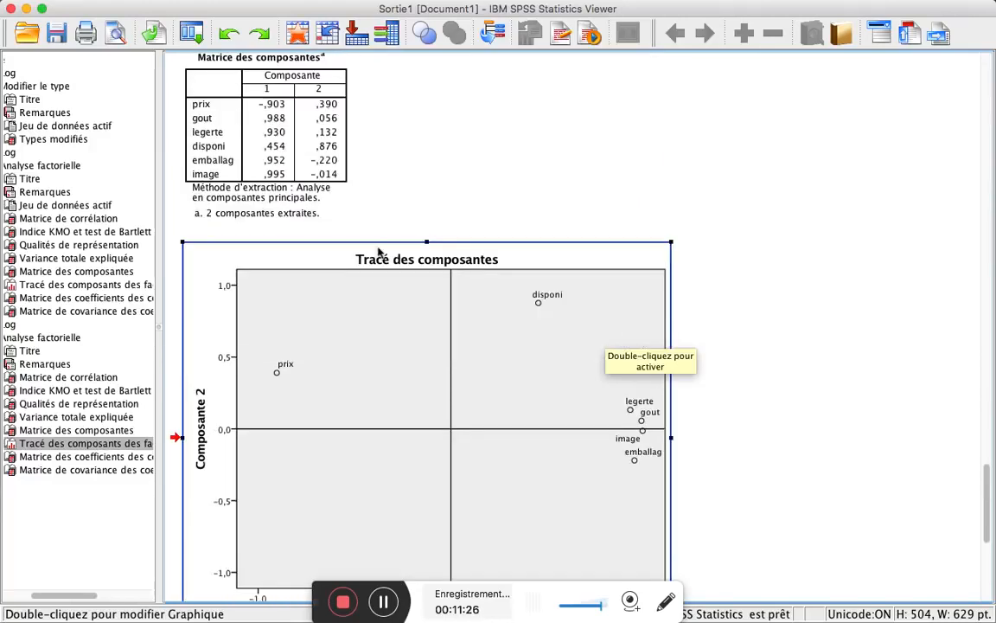
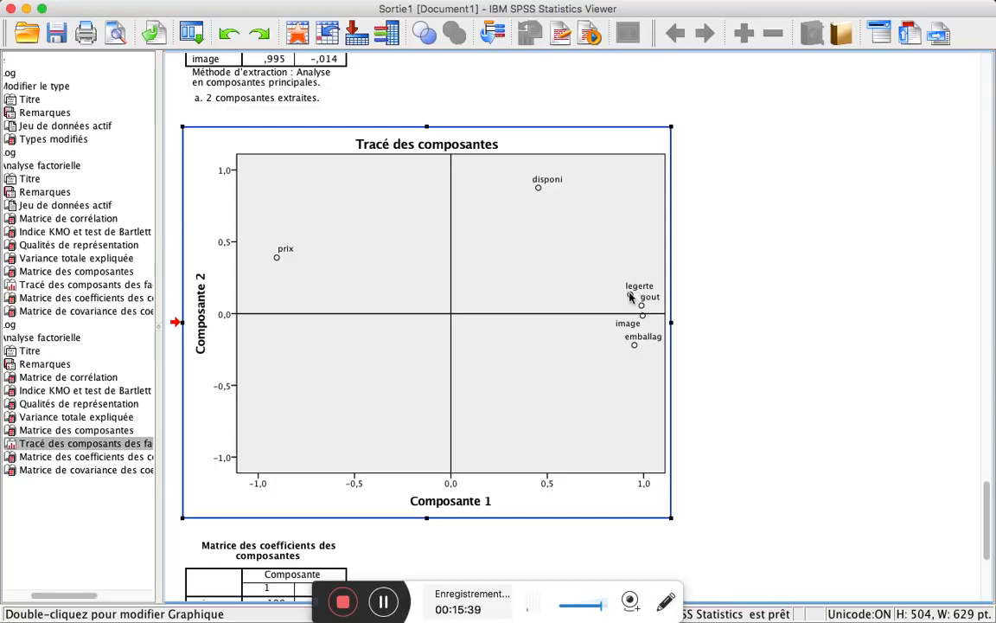
click(630, 337)
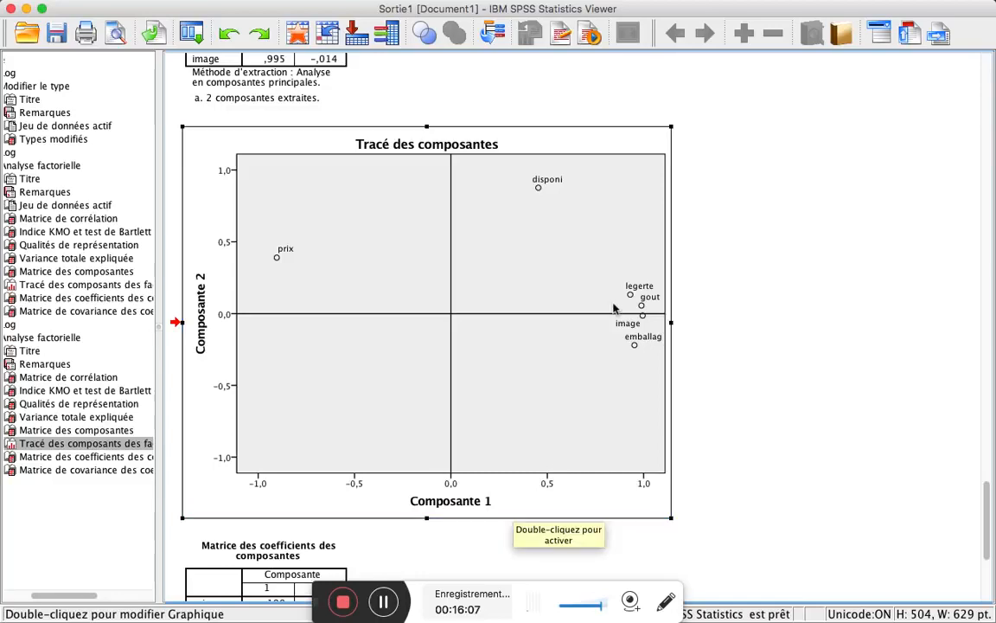
click(384, 597)
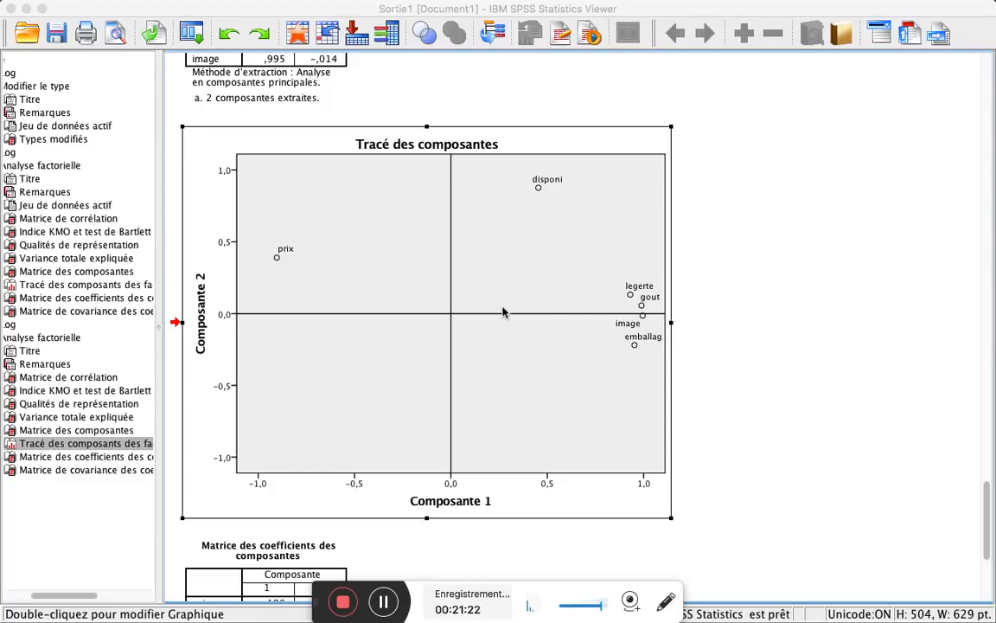
Start defining a simple scatterplot (Dispersion simple) with the legacy Dispersion/Points chart dialog.
mouse_move(560, 6)
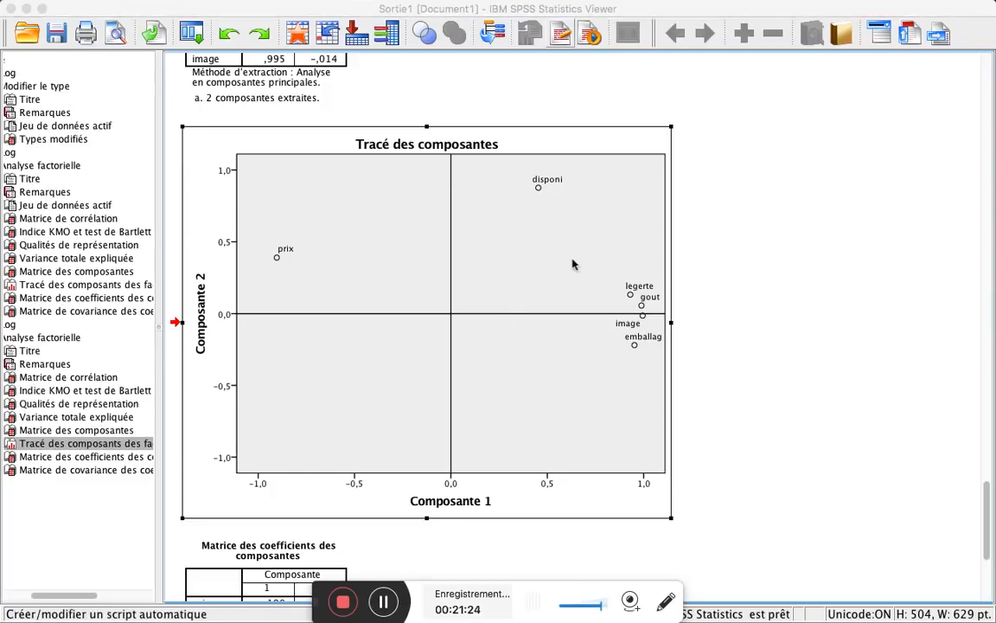
mouse_move(692, 6)
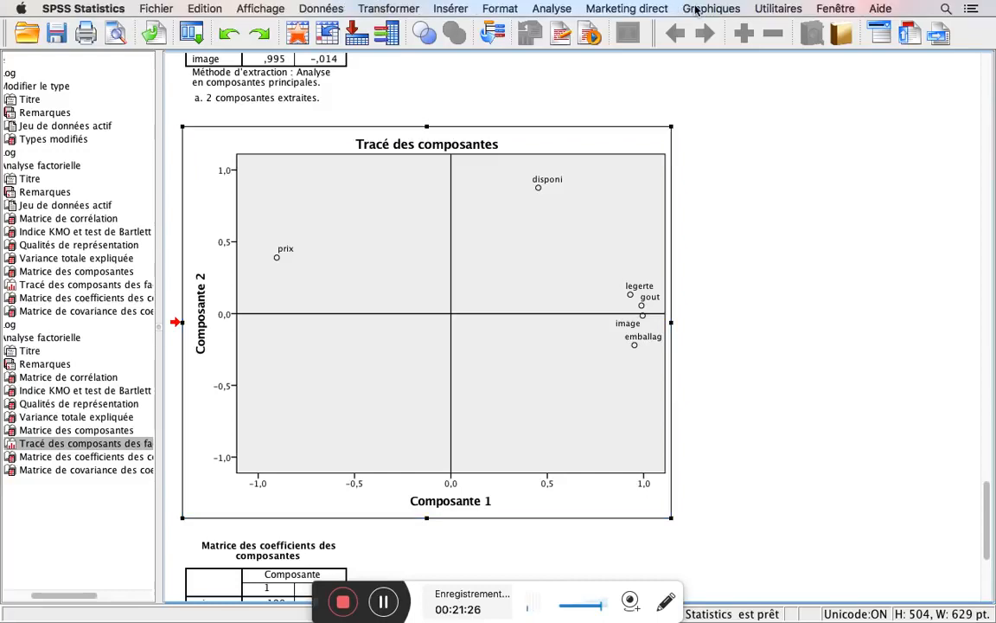
click(696, 9)
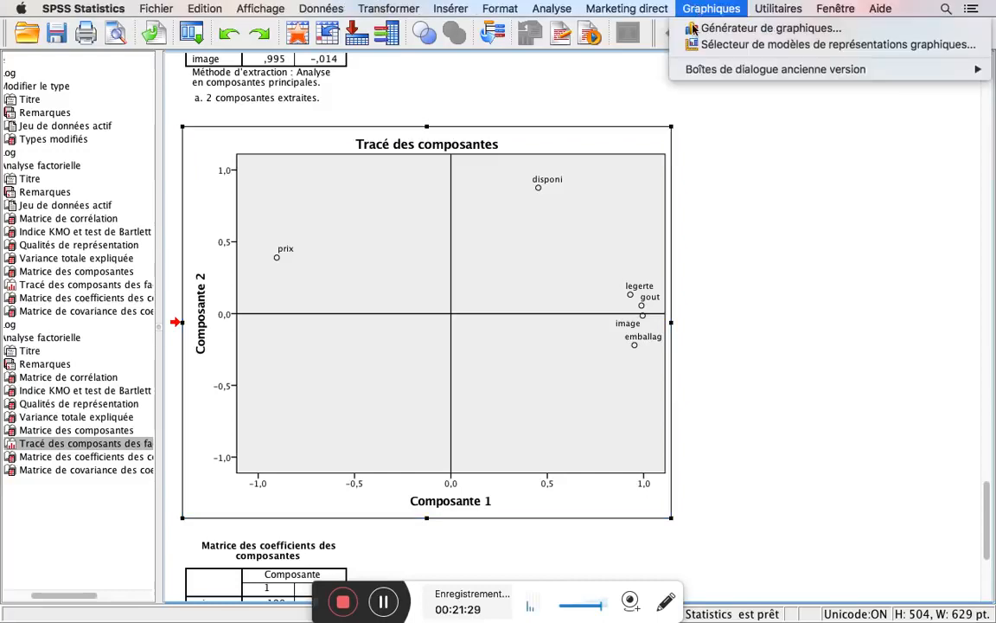
mouse_move(710, 68)
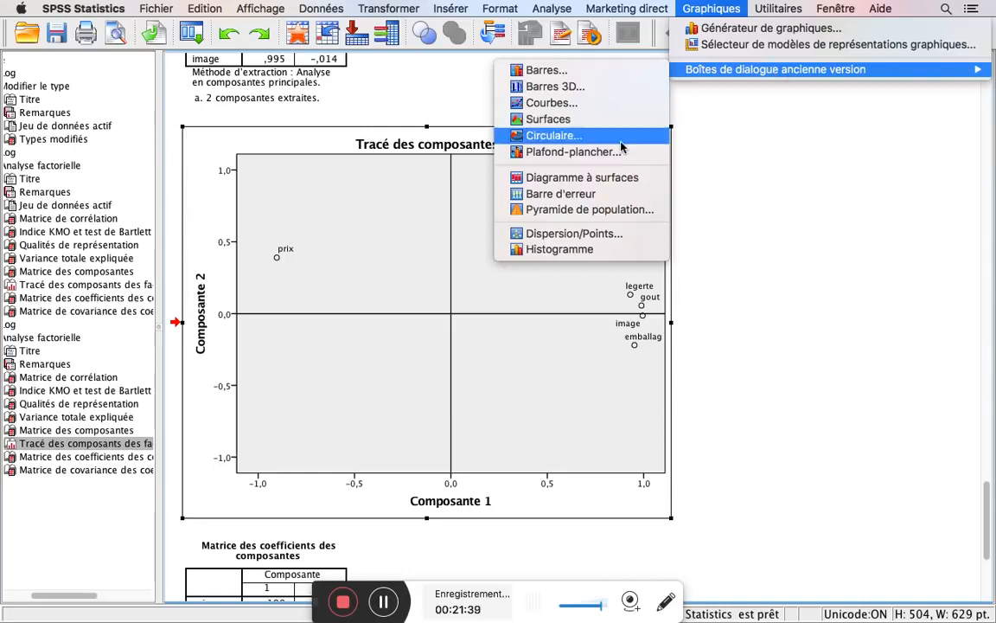
click(564, 235)
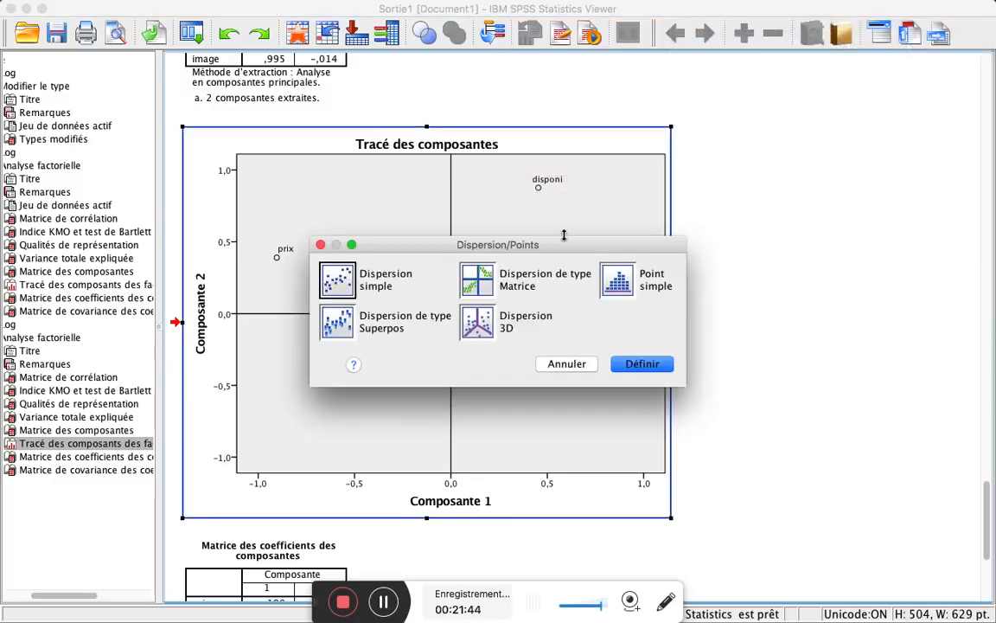
click(332, 285)
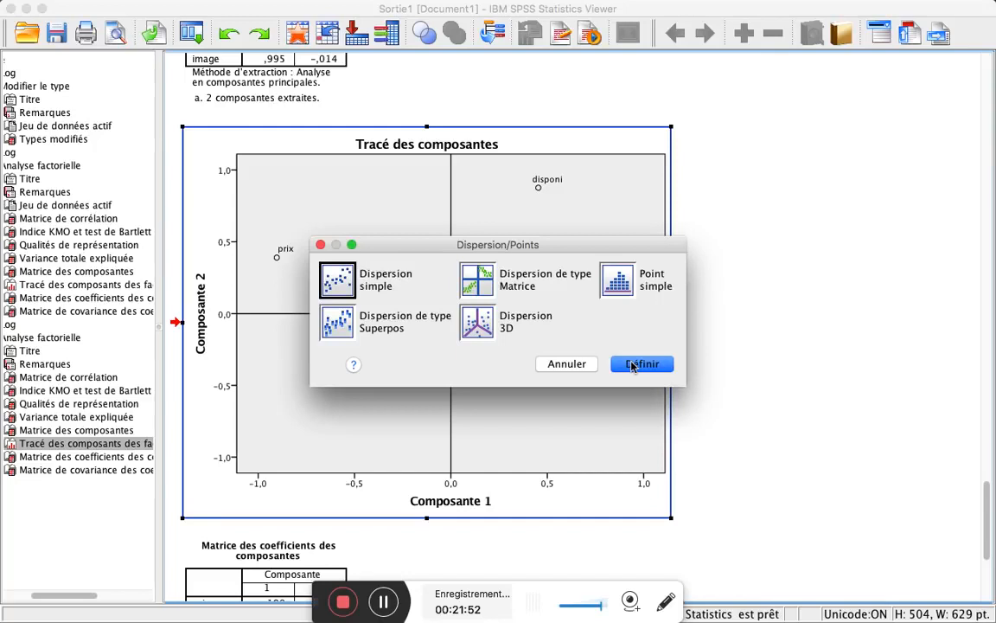
click(632, 365)
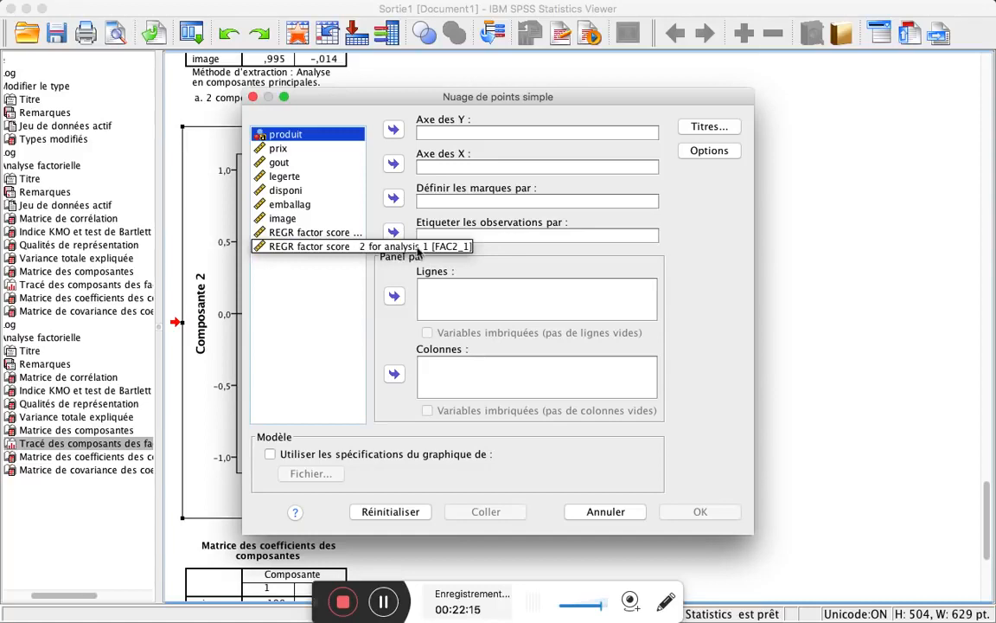
Assign factor score FAC2_1 to the Y axis and FAC1_1 to the X axis, and label the observations by produit.
click(334, 248)
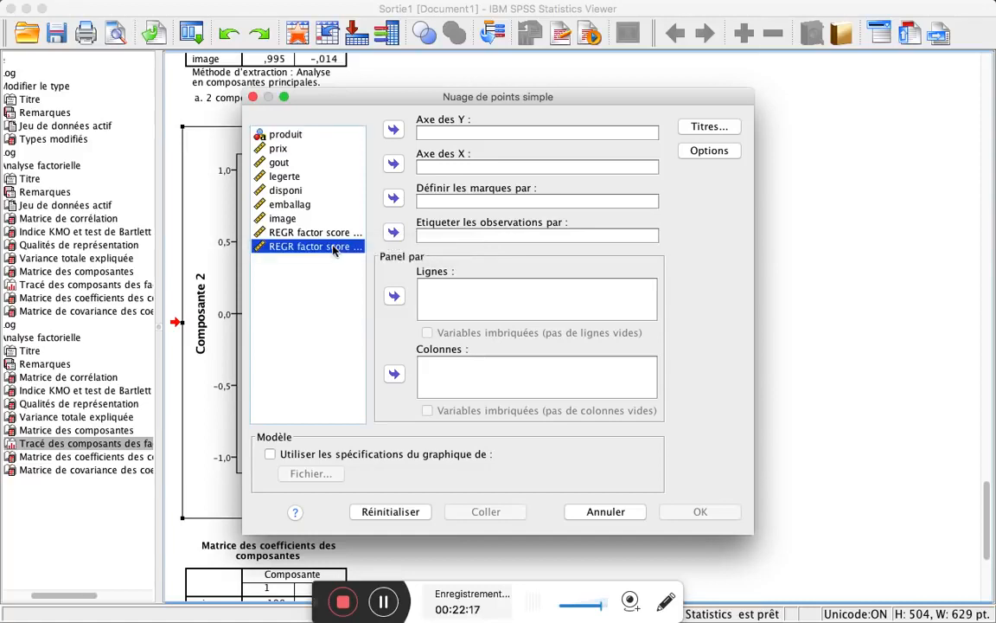
click(394, 130)
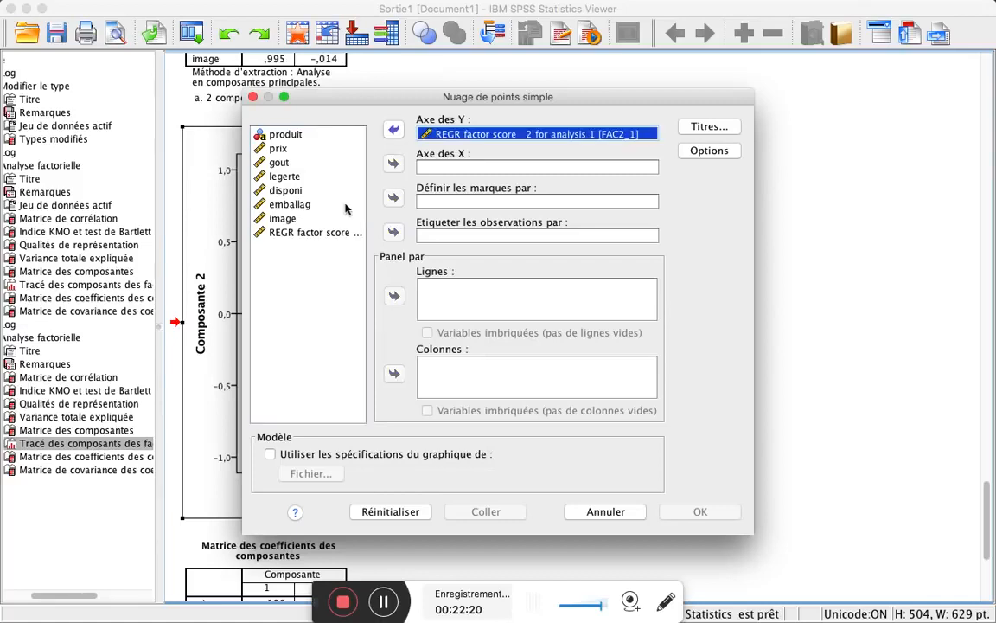
click(308, 235)
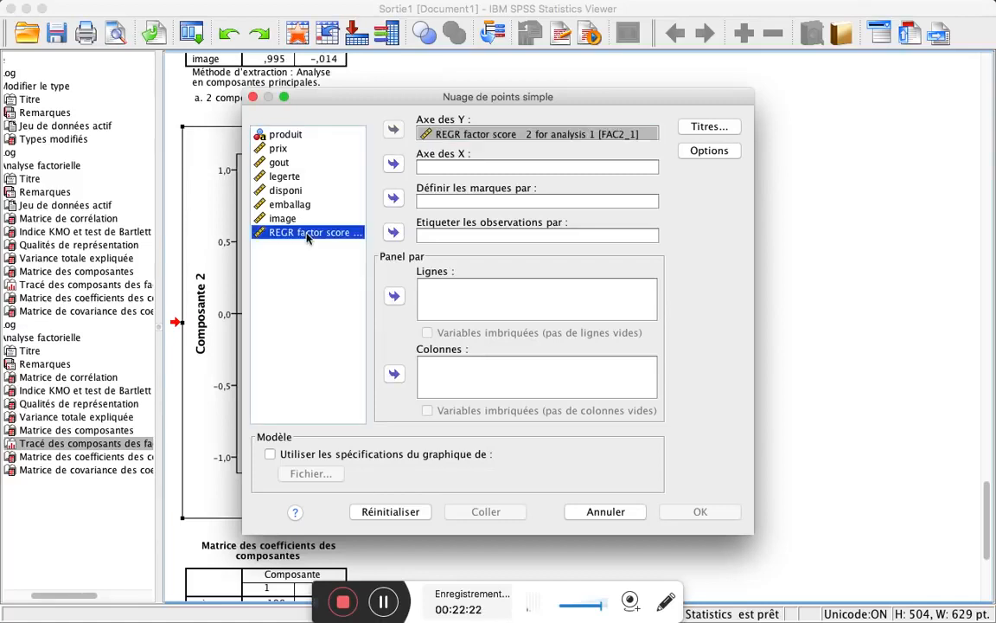
click(393, 164)
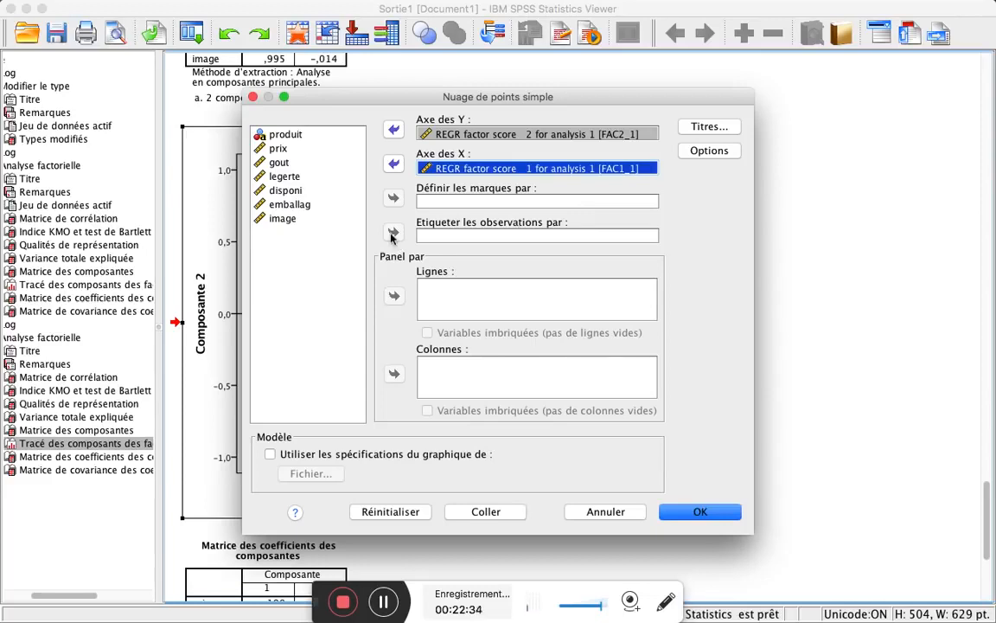
click(287, 135)
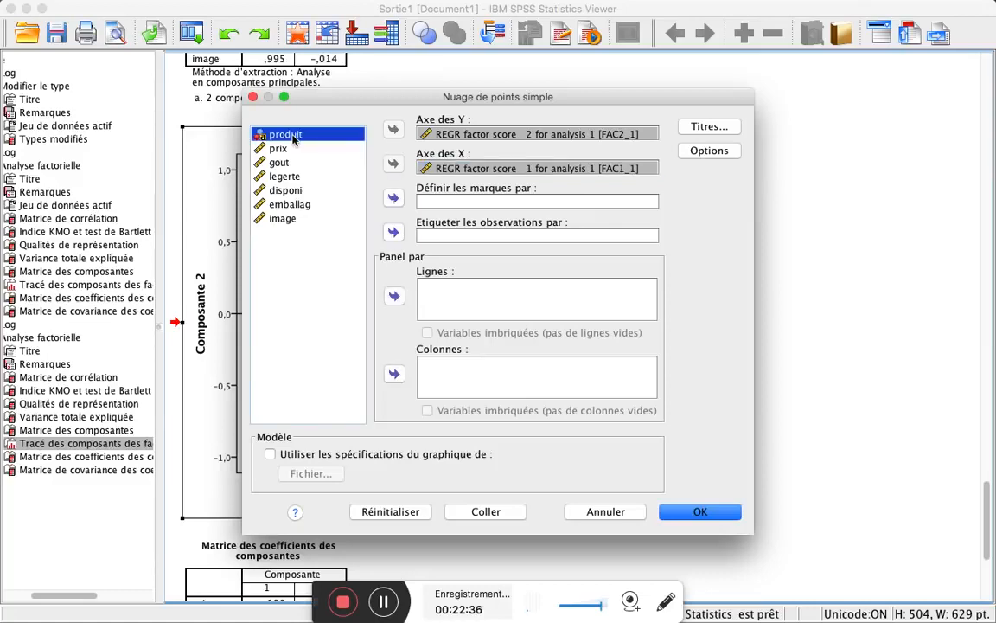
click(393, 233)
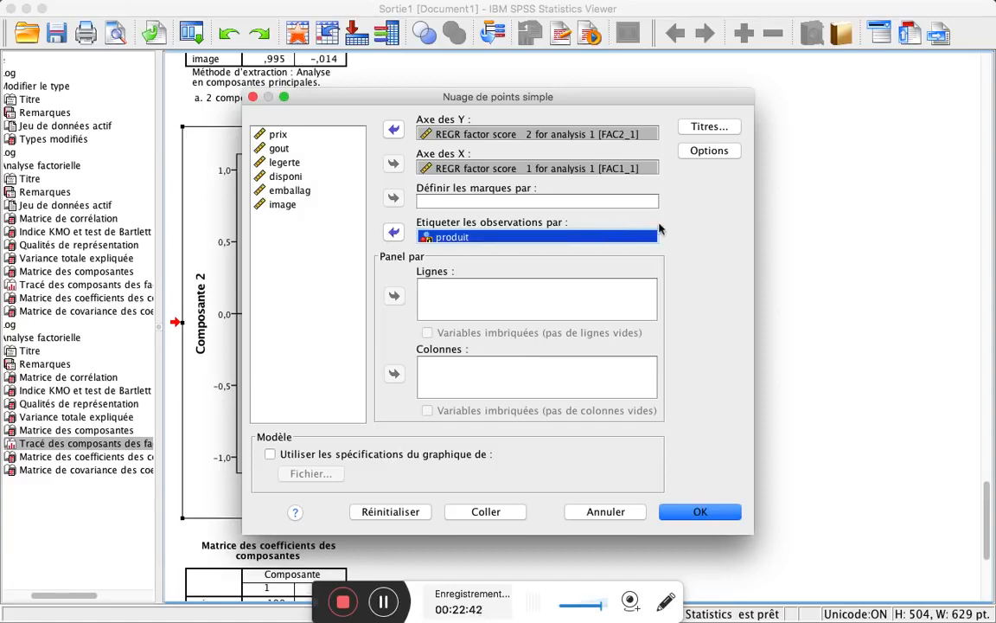
Enable Afficher le graphique avec les libellés d'observations, generate the scatterplot, and bring its output into view.
click(698, 153)
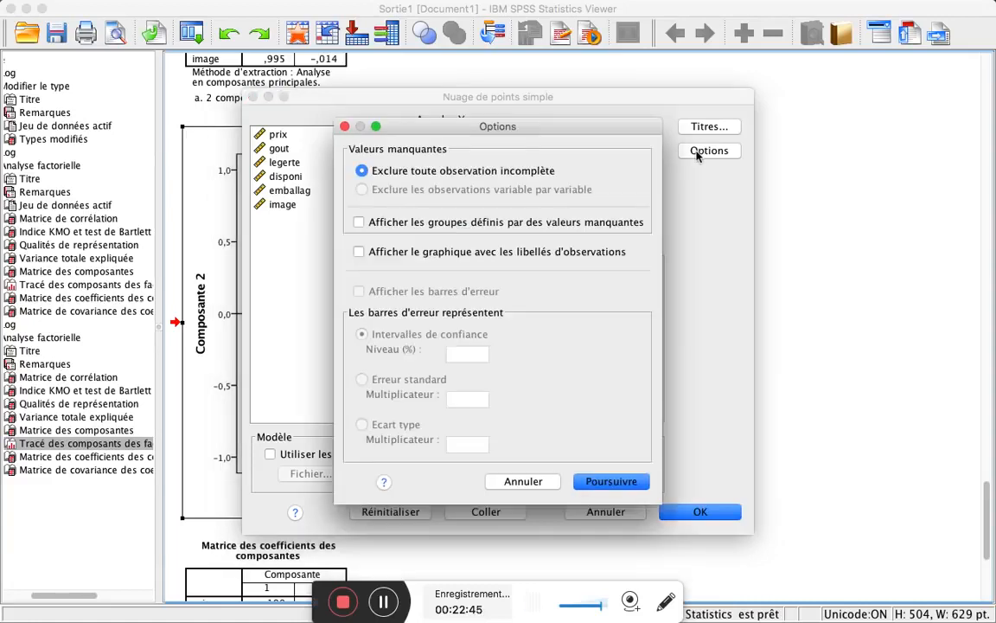
click(357, 253)
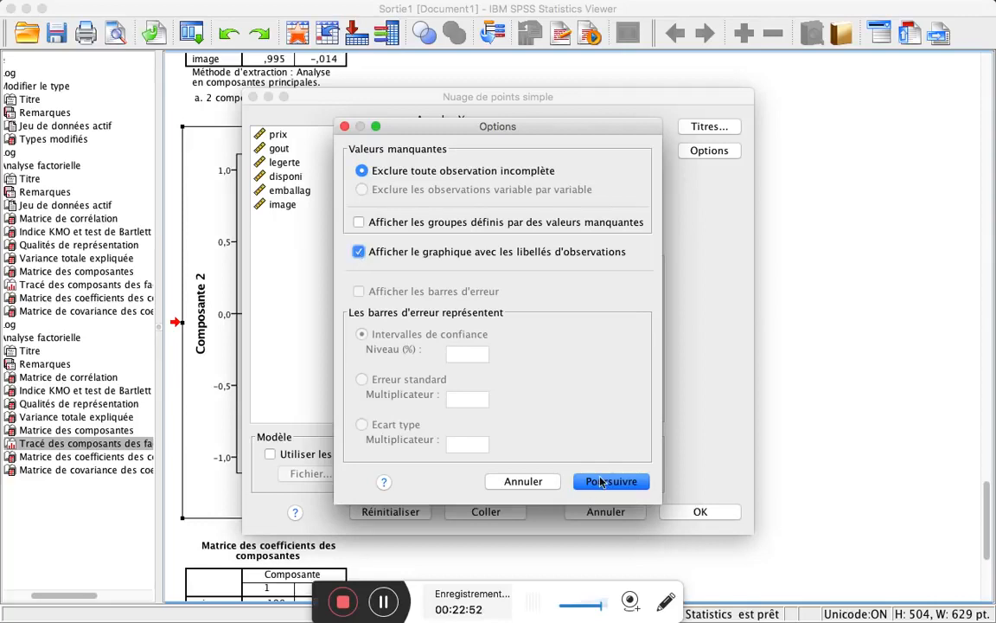
click(599, 483)
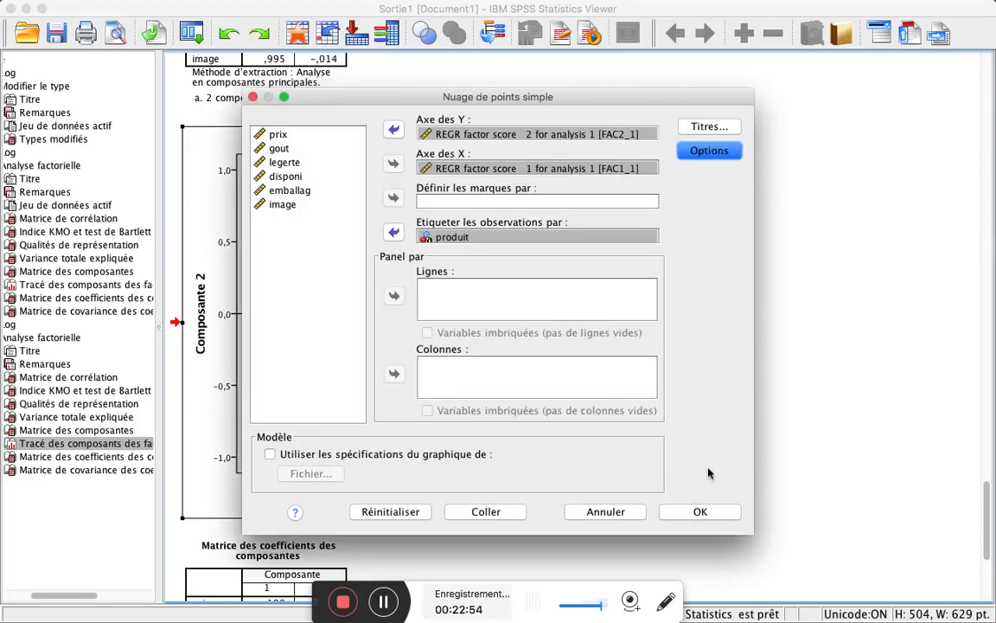
click(682, 513)
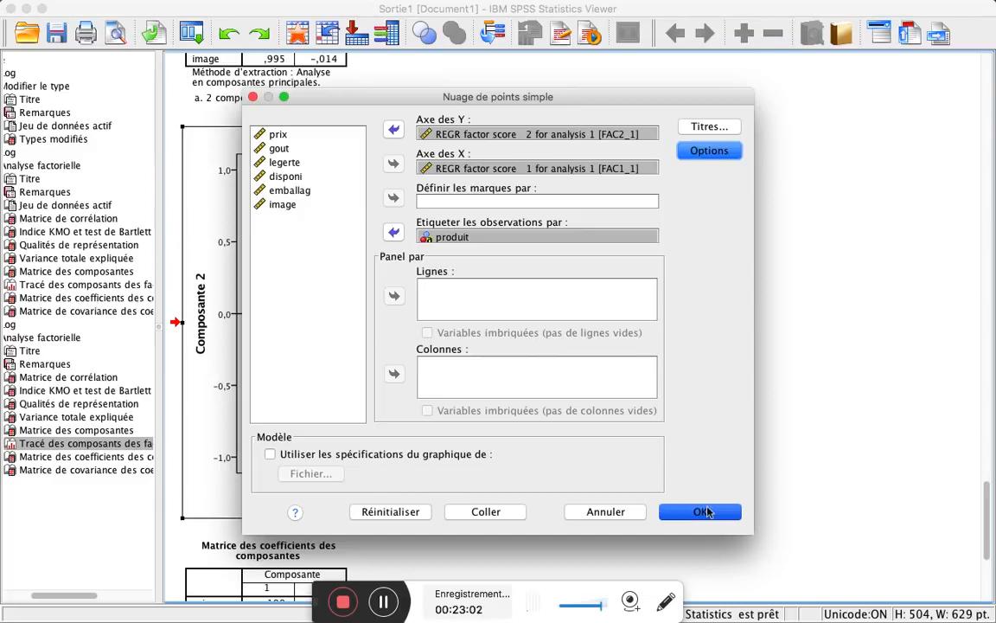
click(708, 512)
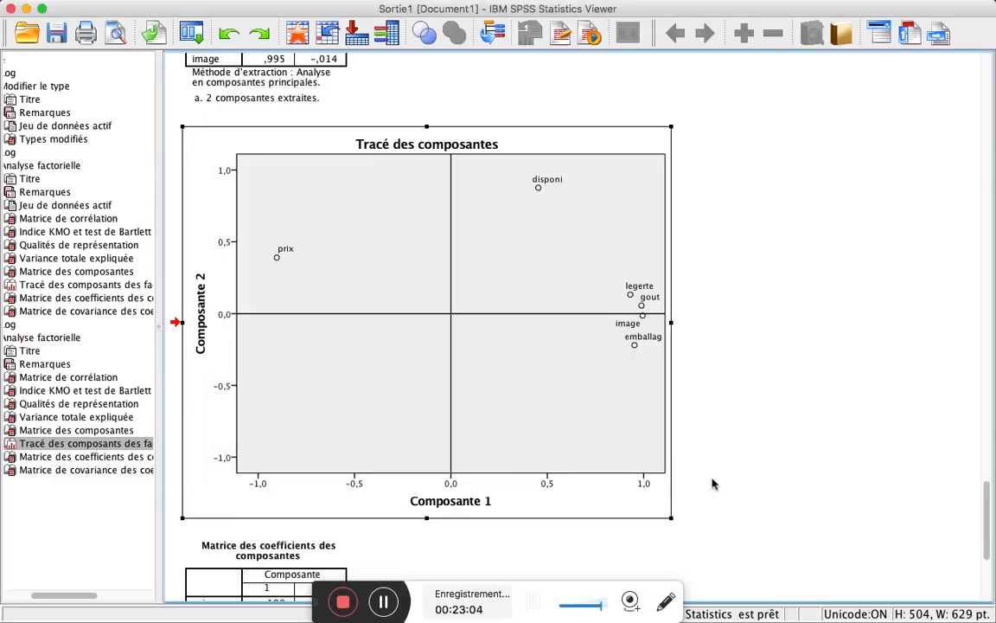
scroll(713, 484, down, 5)
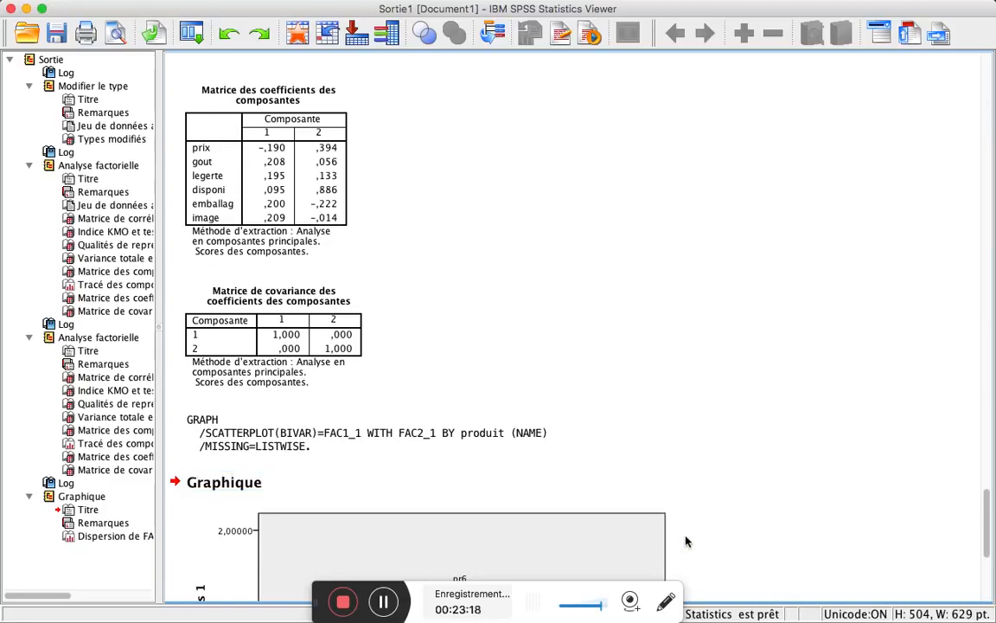
scroll(687, 541, down, 2)
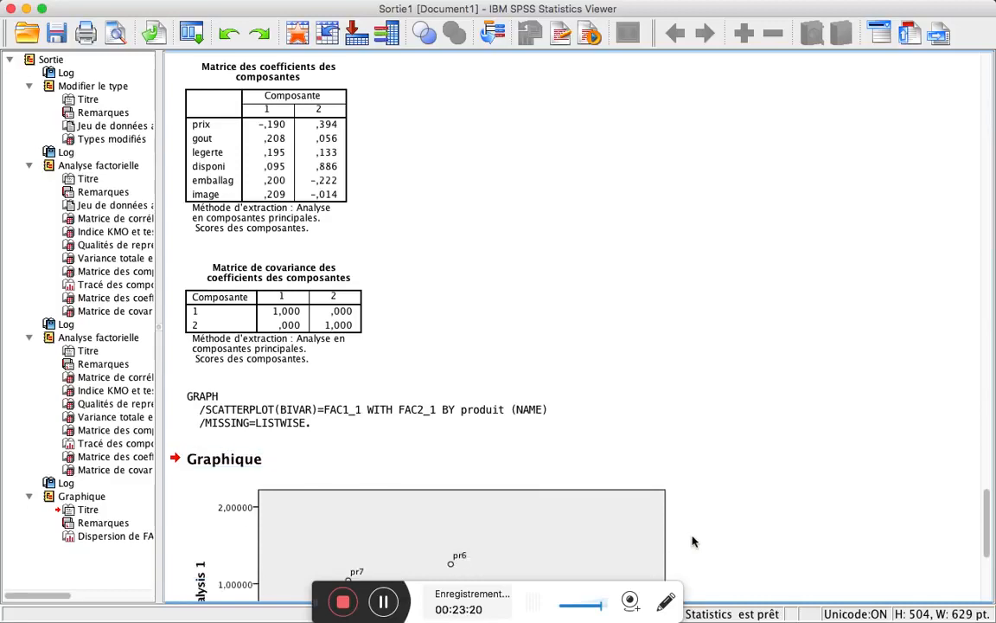
Examine how products pr1 to pr10 are positioned on the two factor score axes in the scatterplot.
scroll(692, 541, down, 2)
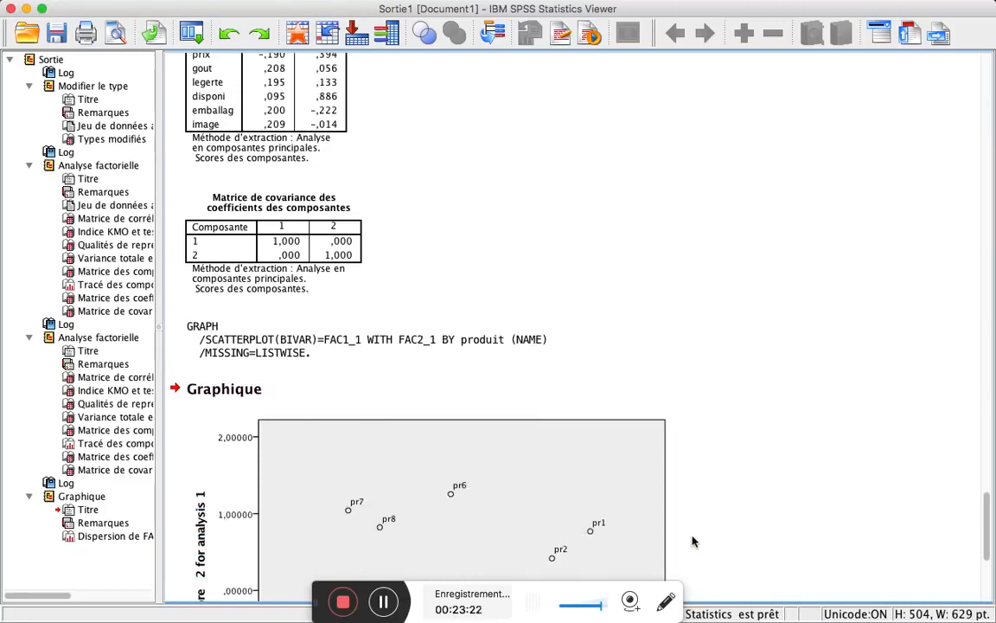
scroll(692, 542, down, 2)
scroll(692, 541, down, 3)
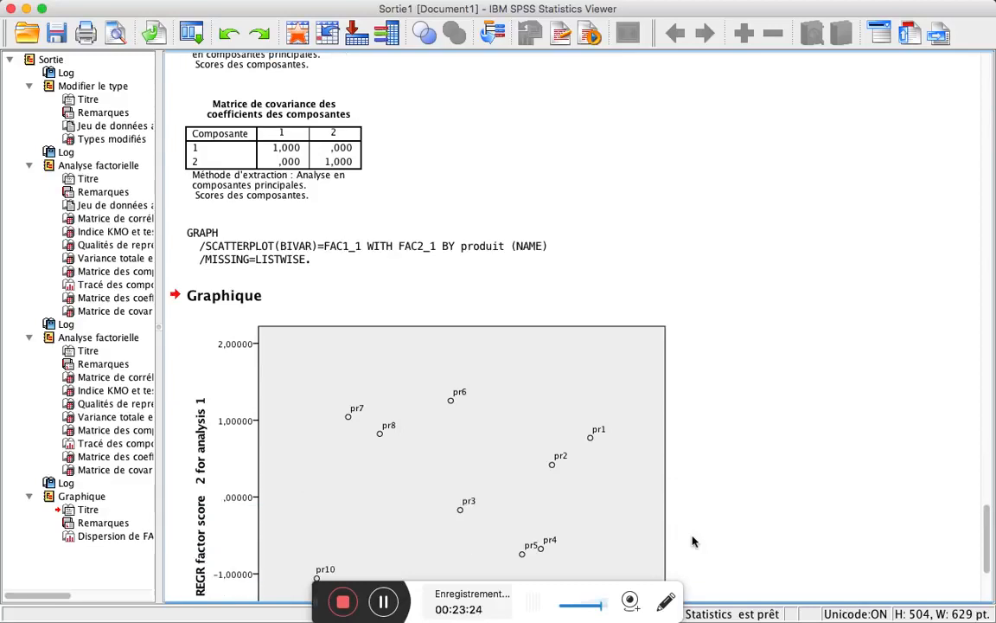
scroll(692, 542, down, 2)
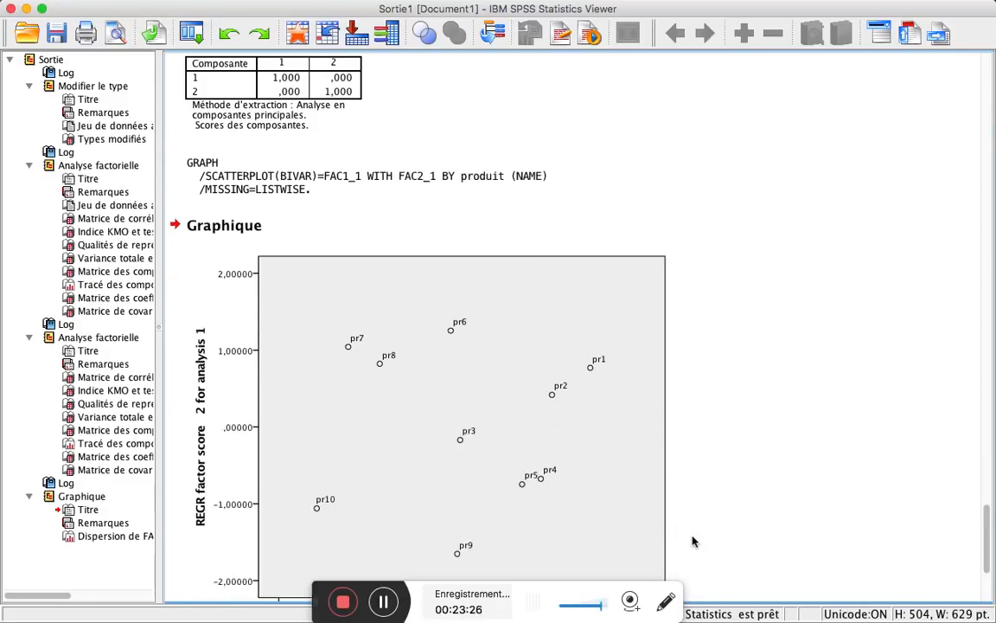
scroll(692, 542, down, 2)
scroll(692, 541, down, 1)
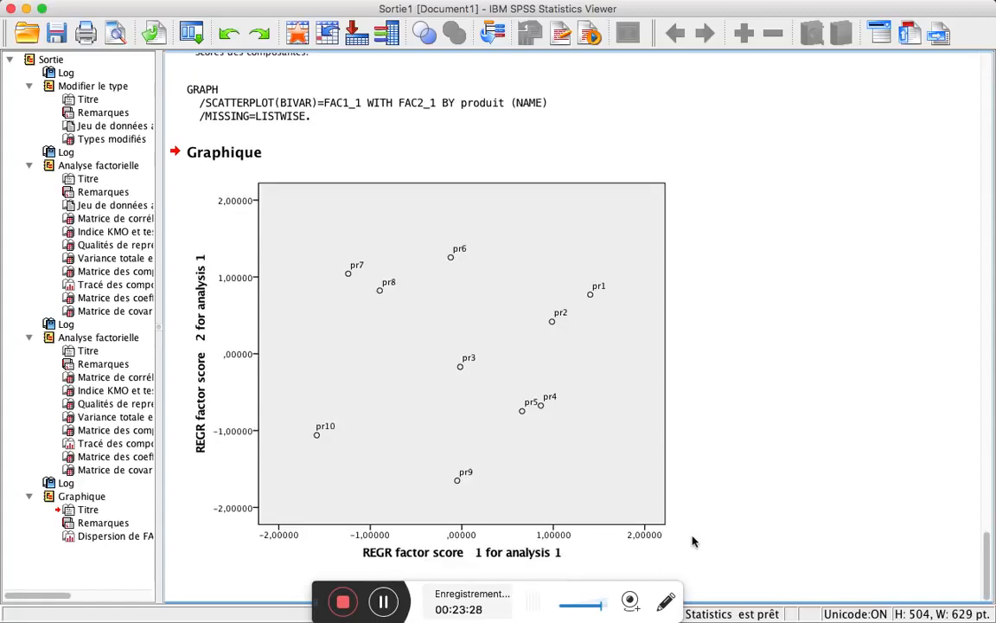
click(391, 566)
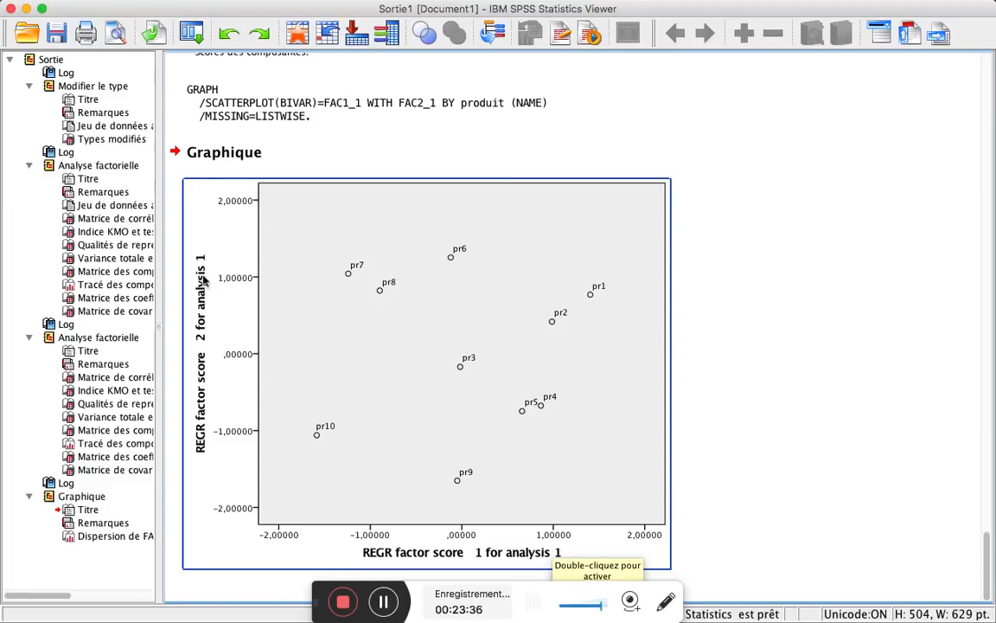
click(609, 336)
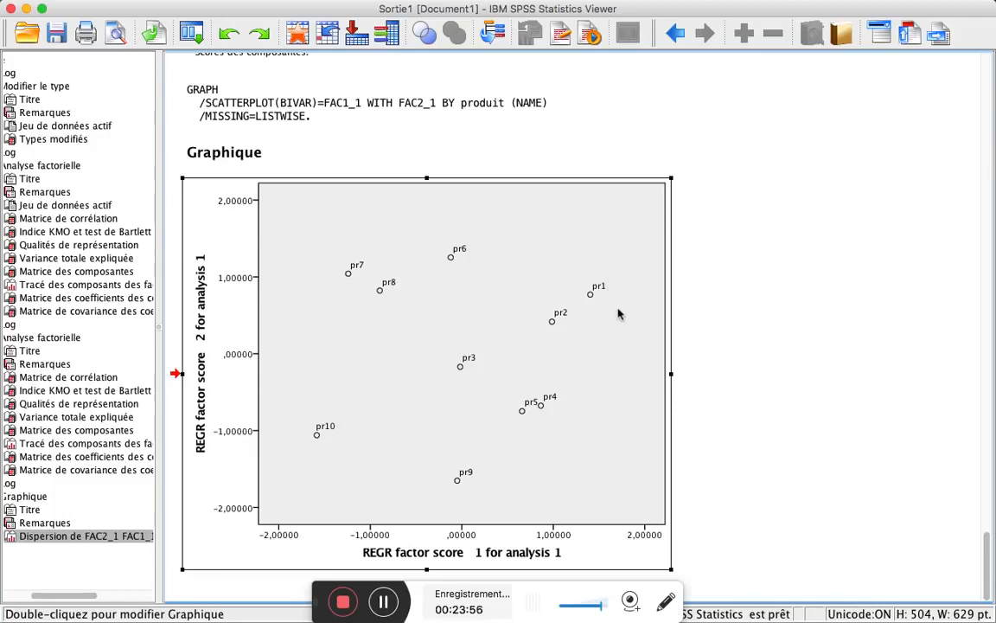
Open the product scatterplot for editing and add a vertical reference line at 0 on the factor score 1 axis.
double_click(618, 315)
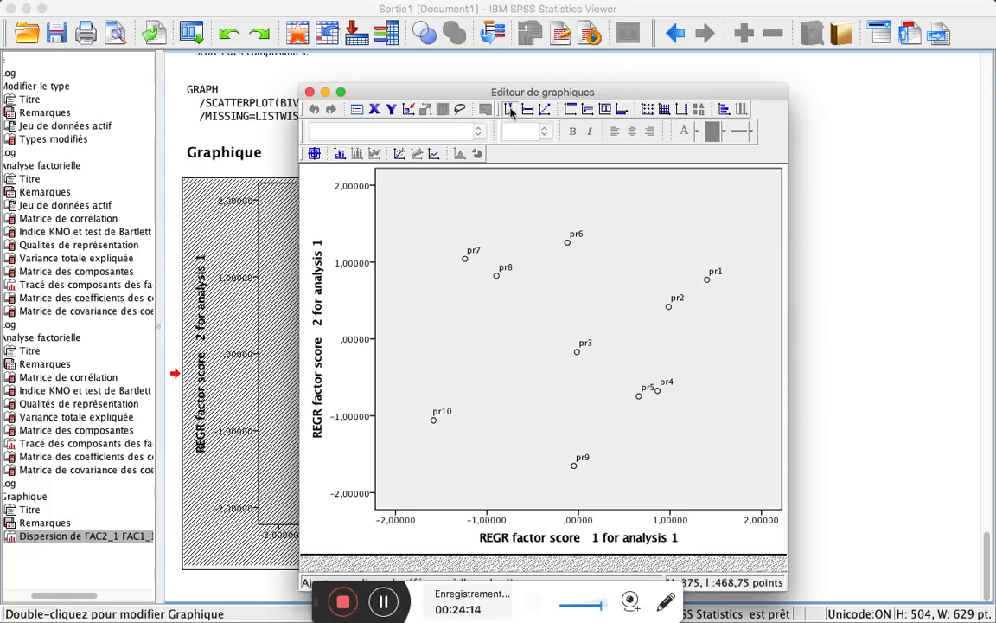
click(510, 109)
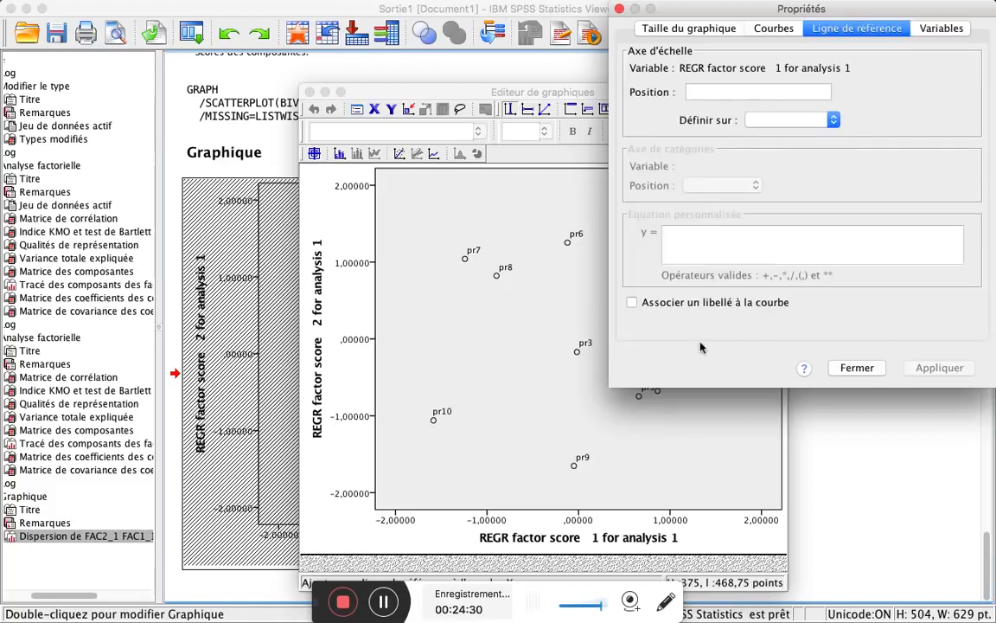
click(857, 368)
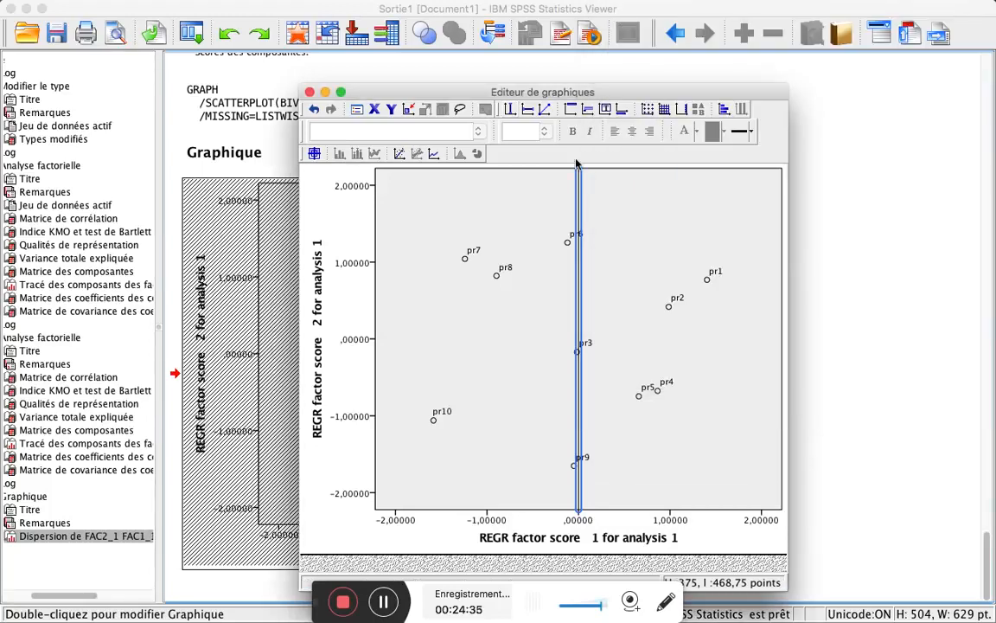
Add a horizontal reference line at 0 on the factor score 2 axis and return to the output with the edited scatterplot.
click(528, 111)
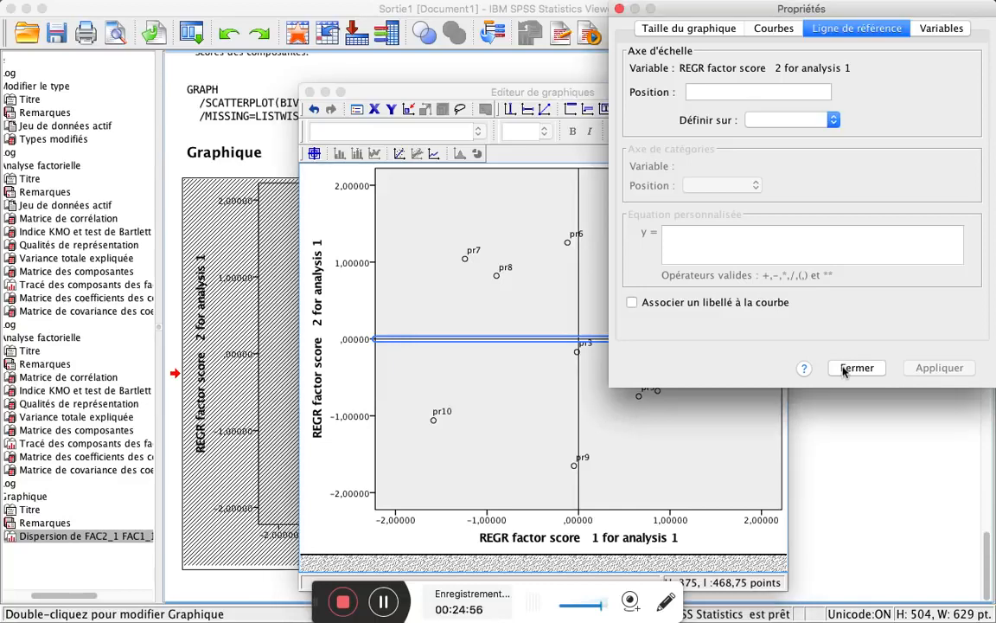
click(856, 368)
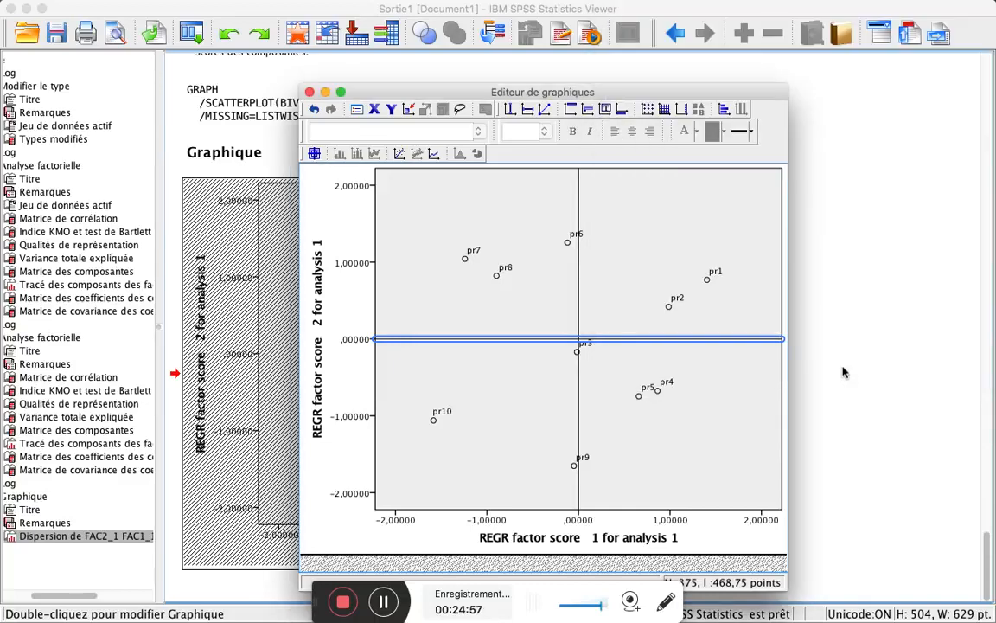
key(super+w)
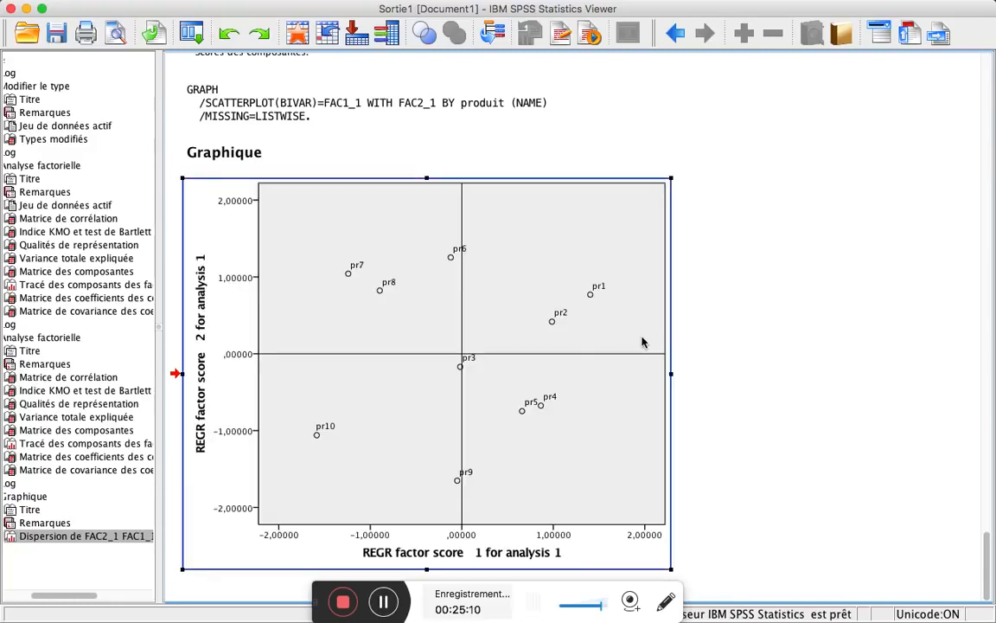
click(599, 336)
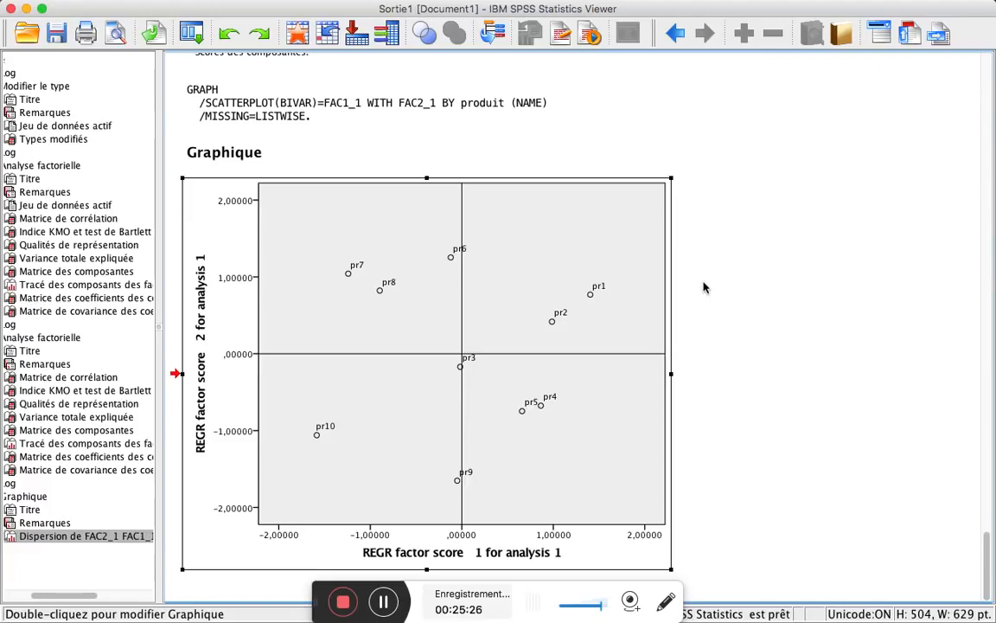
Go back through the factor analysis output to review the Variance totale expliquée and Matrice des composantes tables.
scroll(705, 287, up, 5)
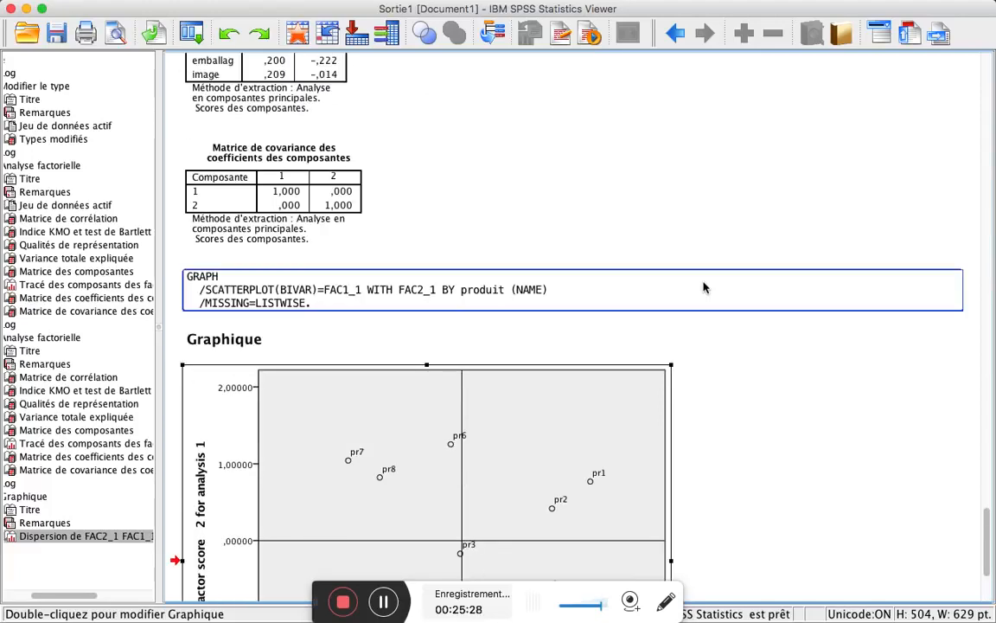
scroll(705, 287, up, 4)
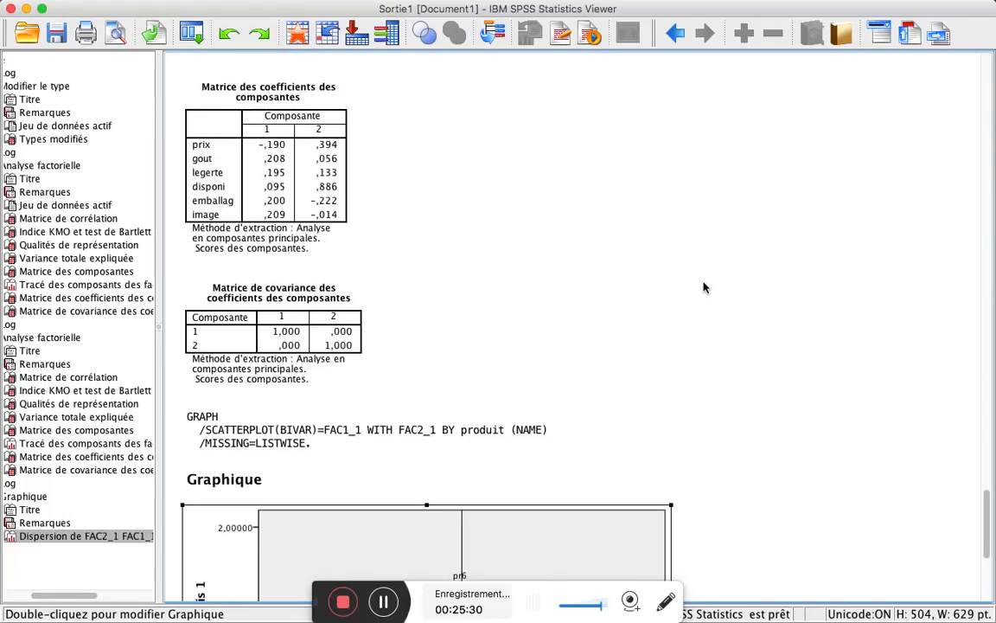
scroll(705, 287, up, 1)
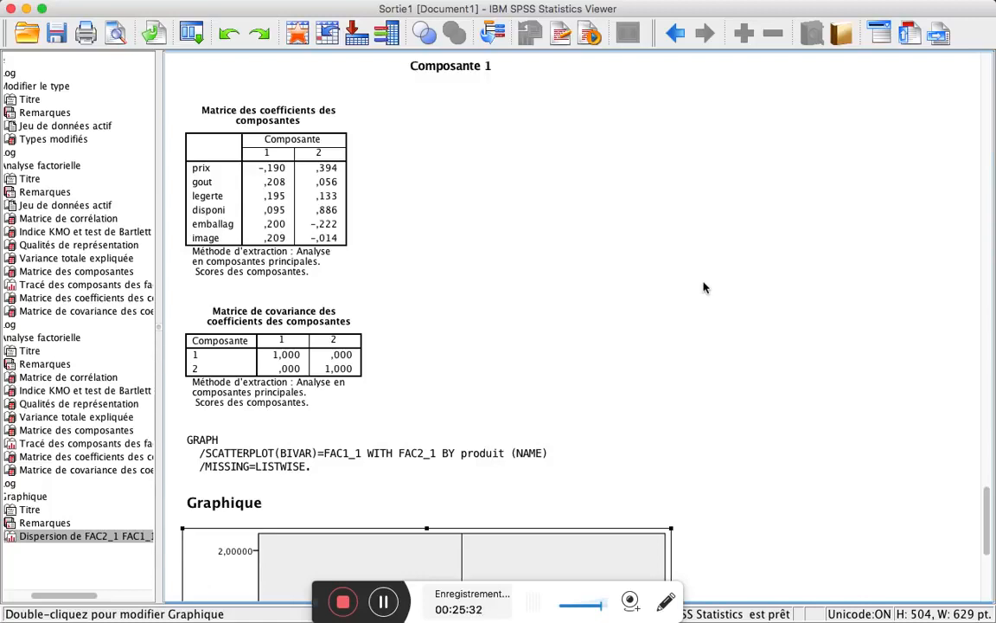
scroll(704, 287, up, 2)
scroll(705, 287, up, 3)
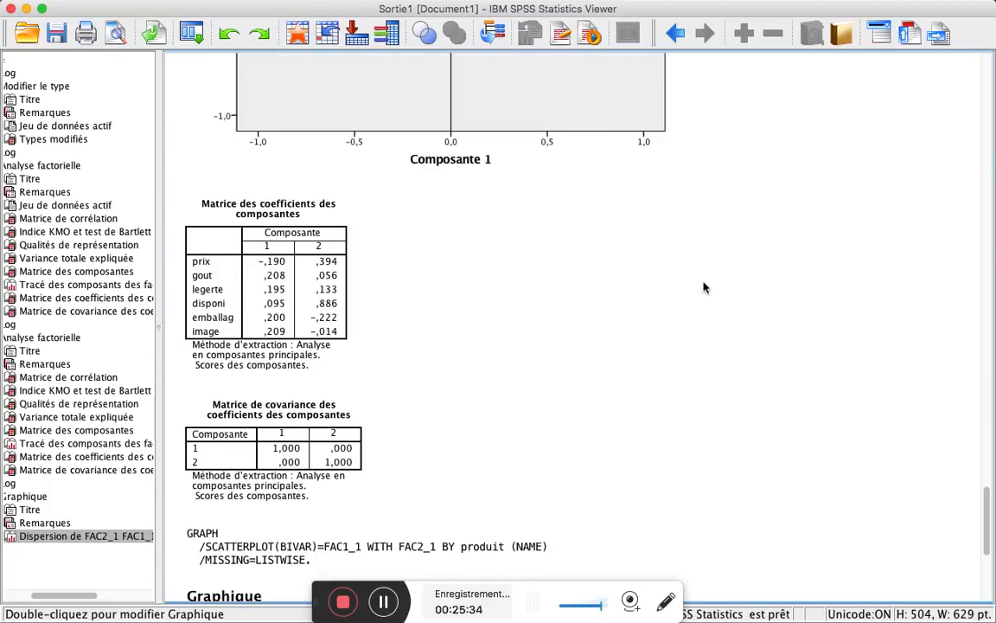
scroll(705, 287, up, 1)
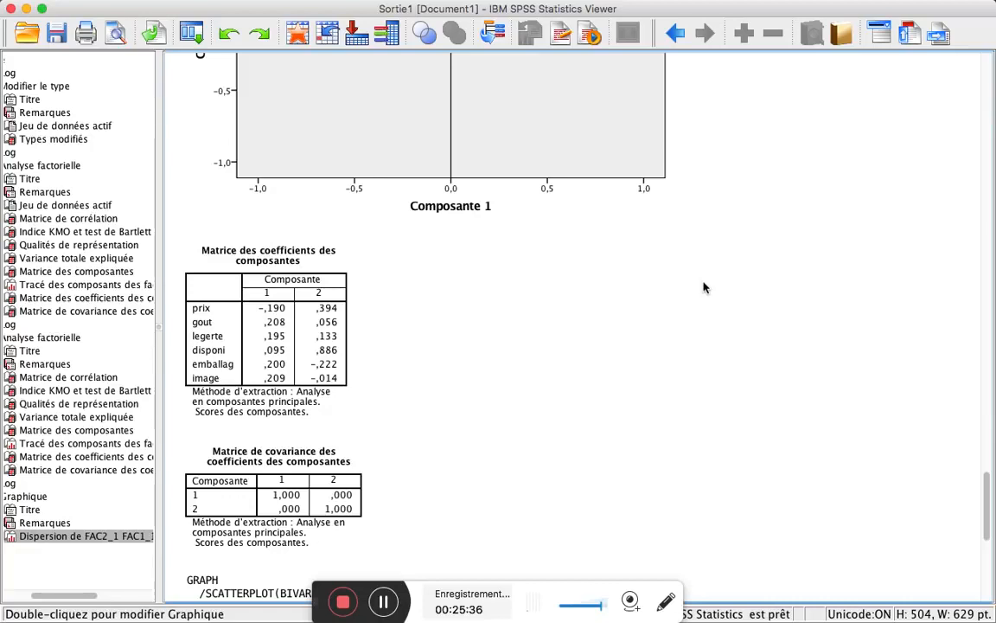
scroll(705, 287, up, 2)
scroll(699, 288, up, 1)
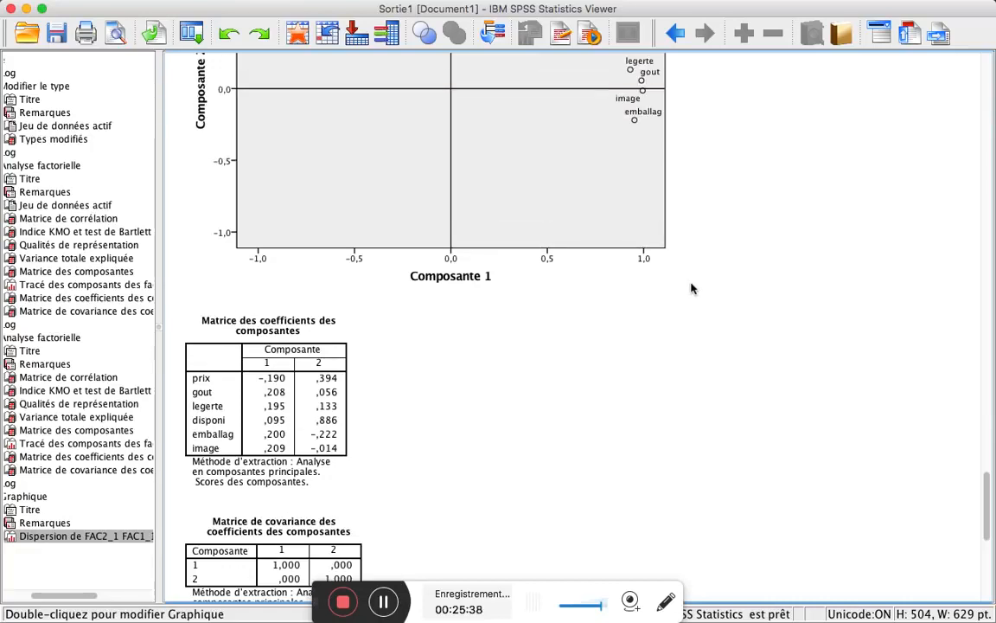
scroll(692, 288, up, 3)
scroll(623, 275, up, 2)
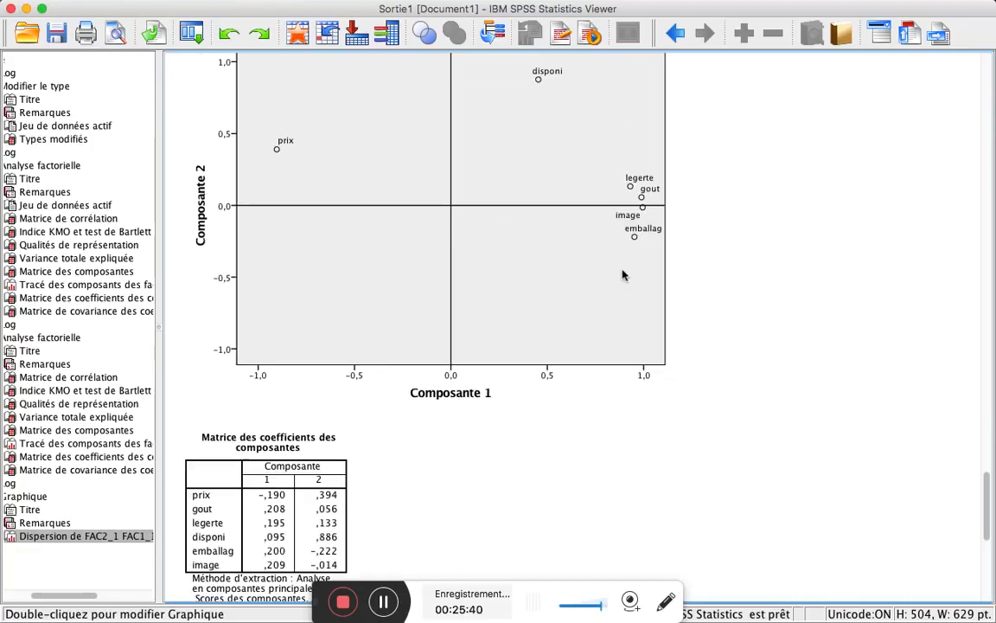
scroll(623, 275, up, 10)
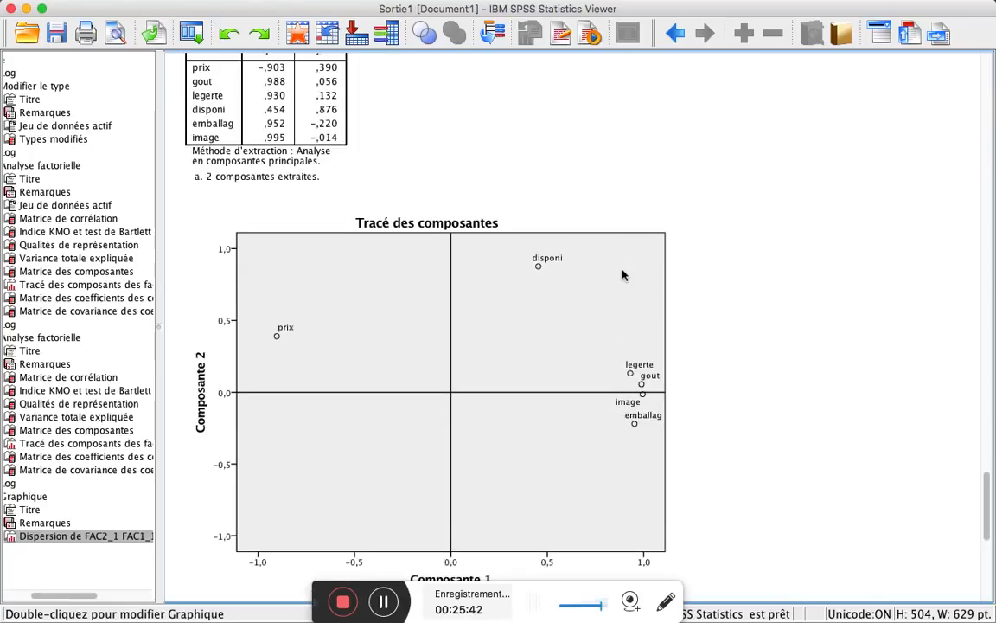
scroll(616, 343, up, 1)
scroll(616, 344, up, 10)
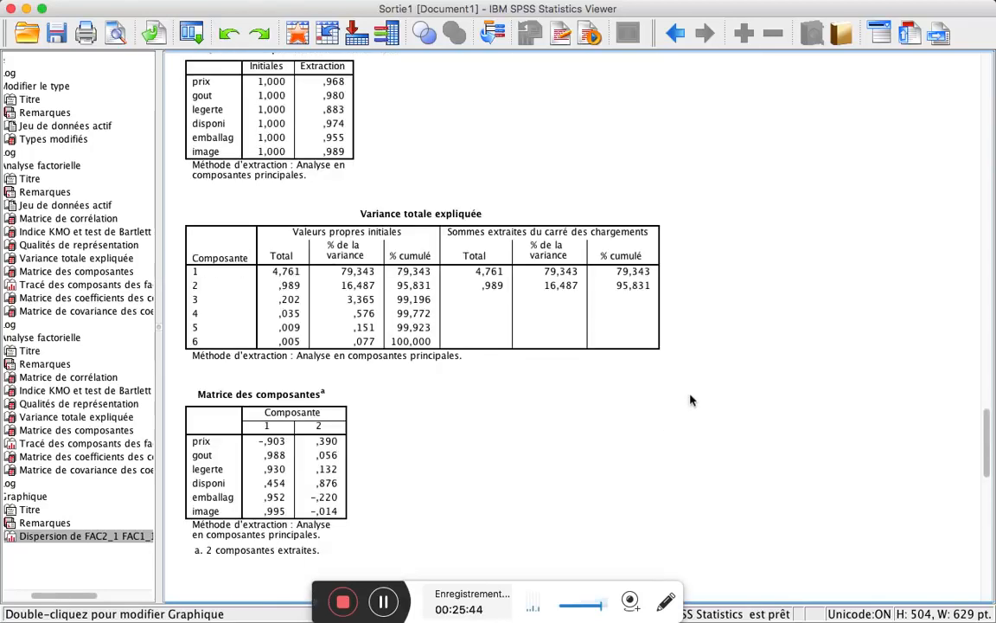
scroll(691, 400, up, 10)
scroll(657, 489, down, 10)
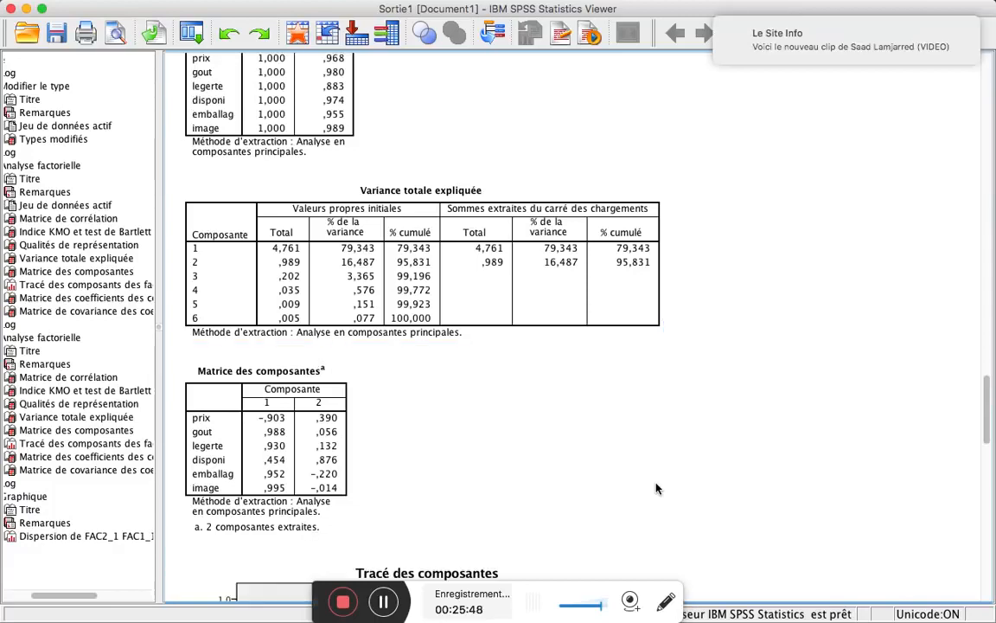
Examine where prix, disponi, legerte, gout, image and emballag lie relative to the axes in the Tracé des composantes plot.
scroll(657, 489, down, 2)
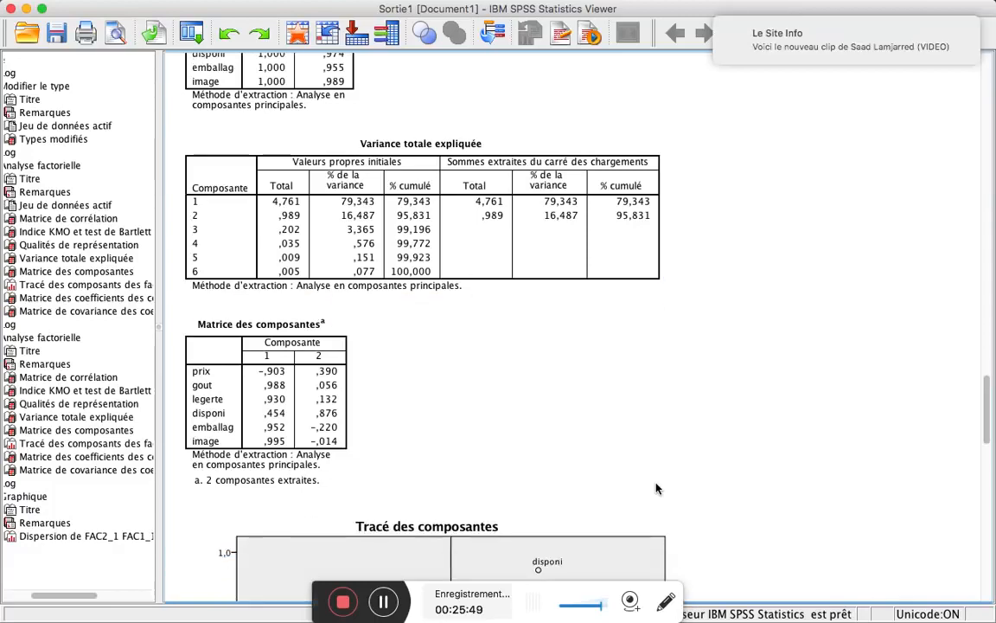
scroll(657, 489, down, 3)
scroll(575, 536, down, 2)
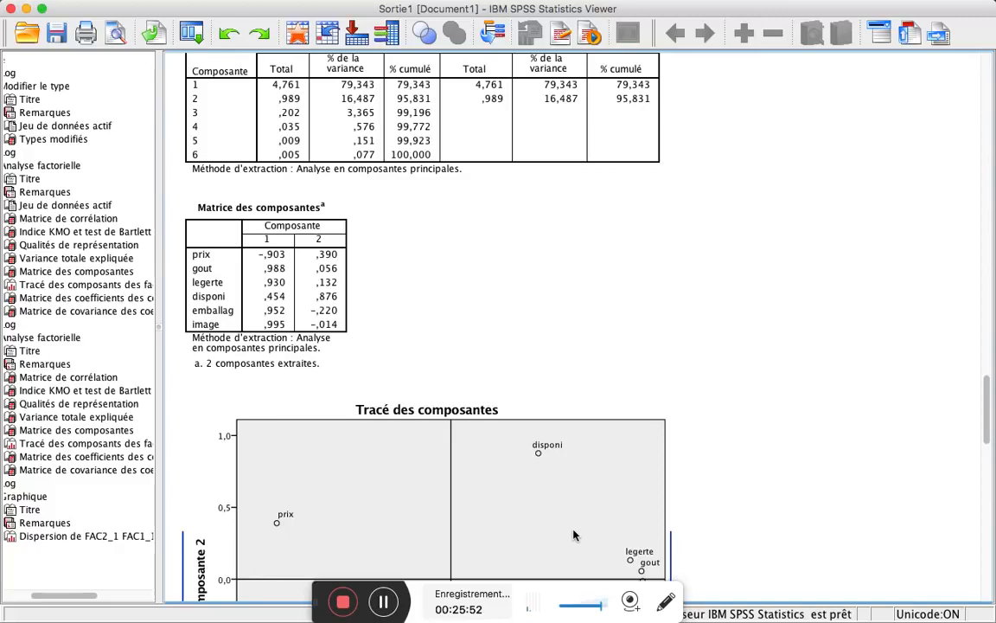
scroll(575, 535, down, 3)
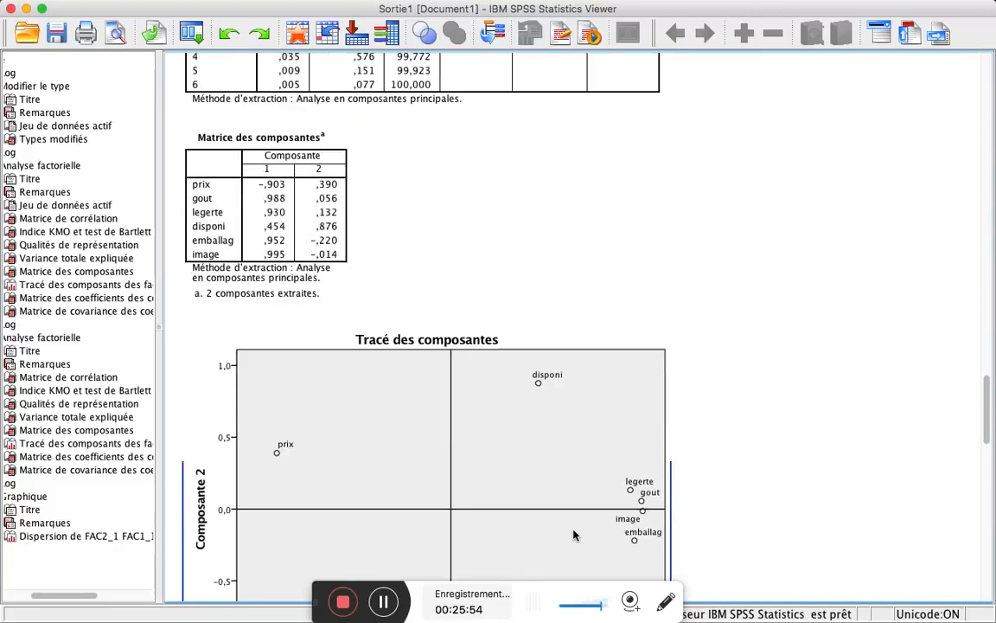
scroll(575, 536, down, 2)
scroll(573, 535, down, 5)
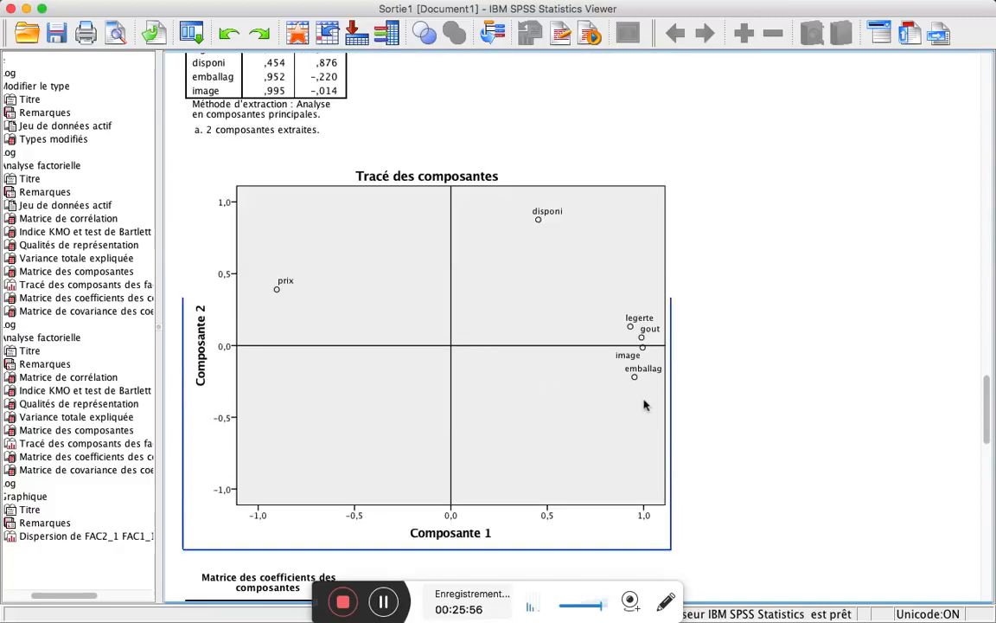
scroll(640, 380, down, 7)
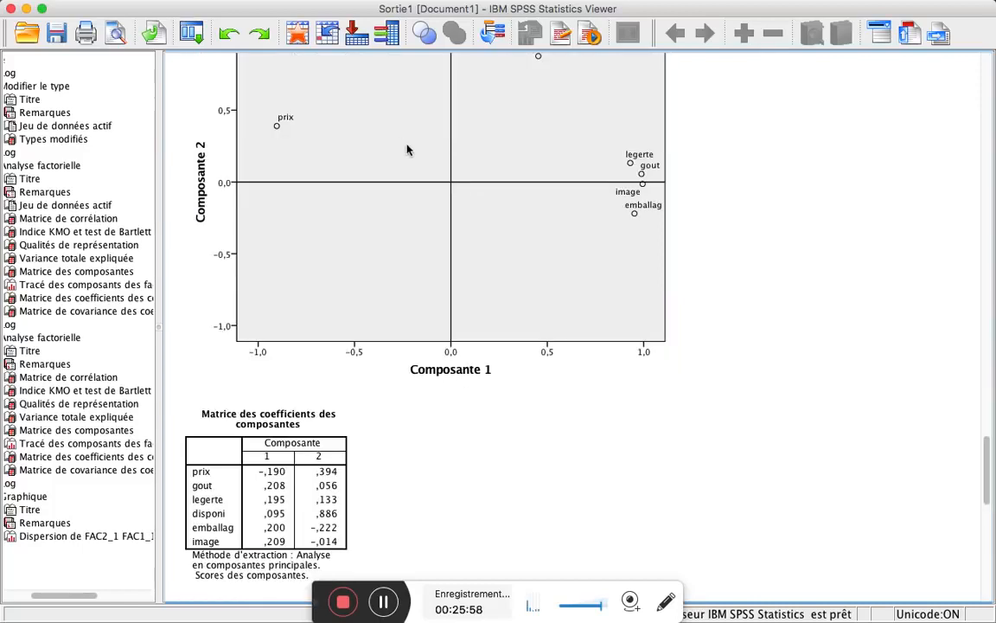
scroll(583, 181, up, 1)
scroll(584, 181, up, 2)
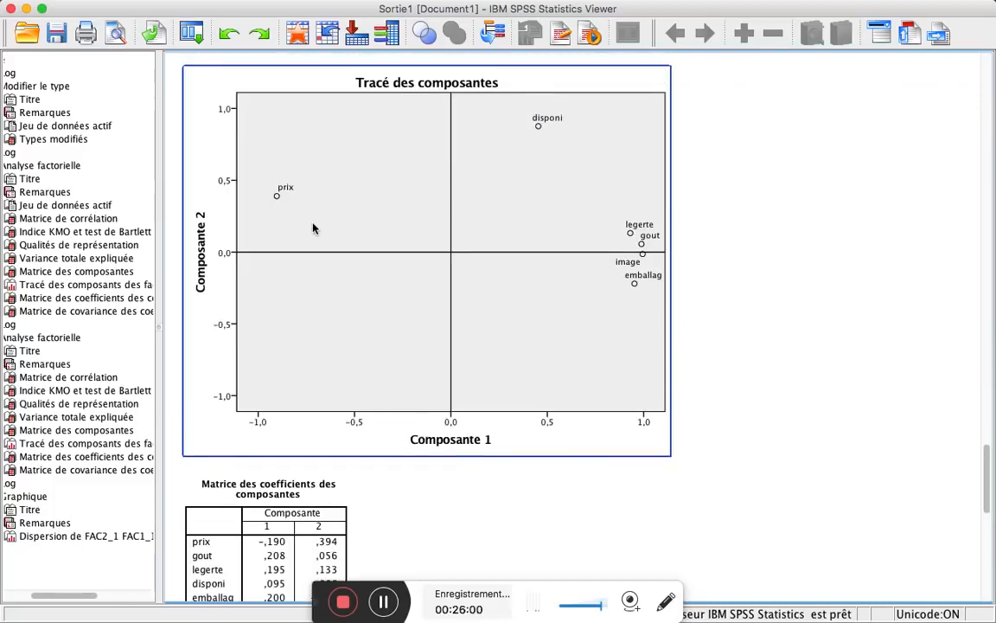
scroll(314, 228, up, 2)
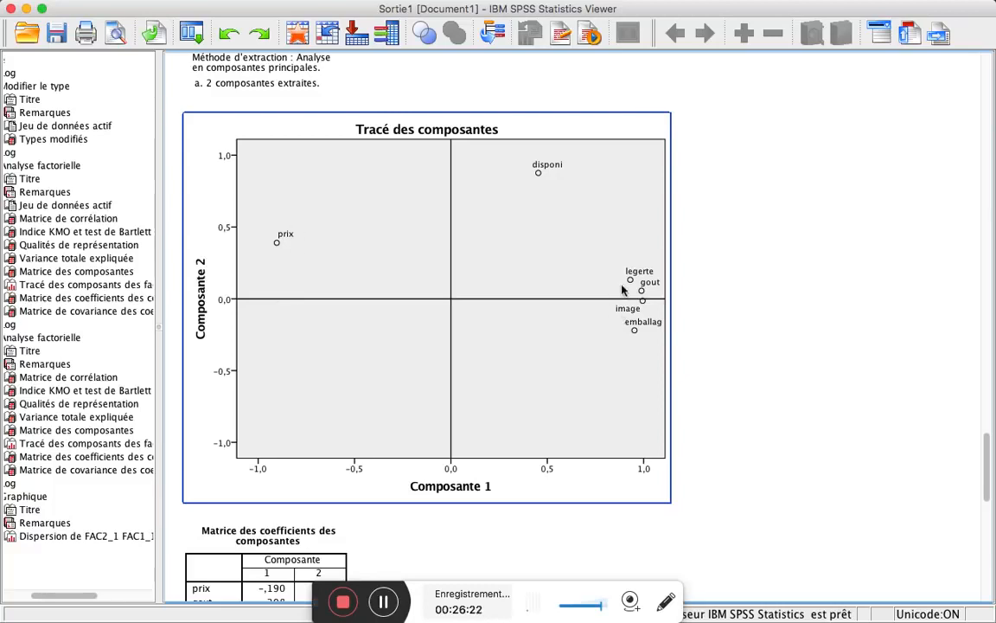
click(722, 408)
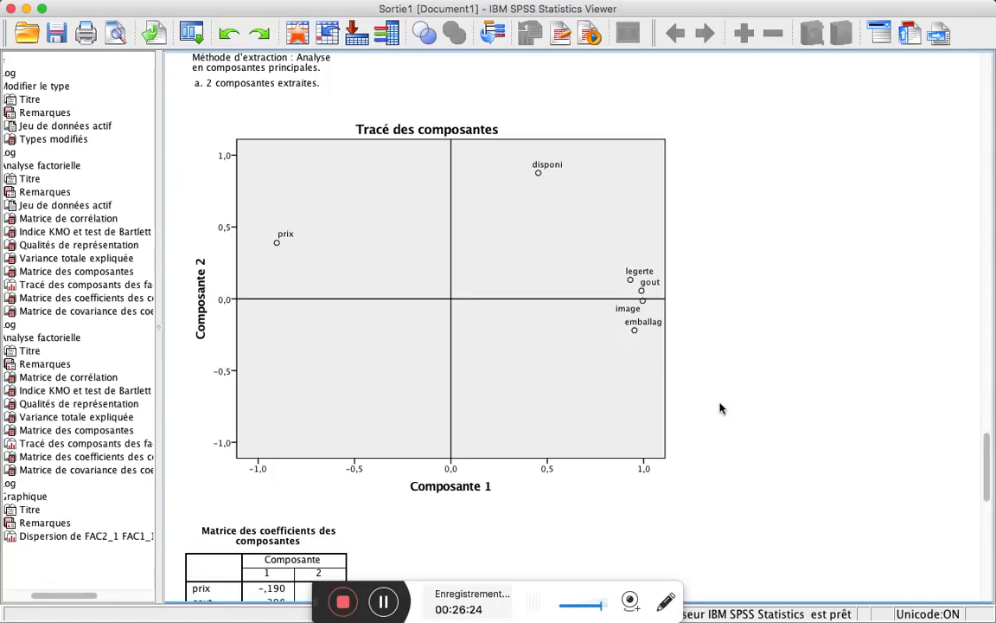
Return to the product scatterplot at the end of the output and open the annotation drawing tools over it.
scroll(722, 408, down, 8)
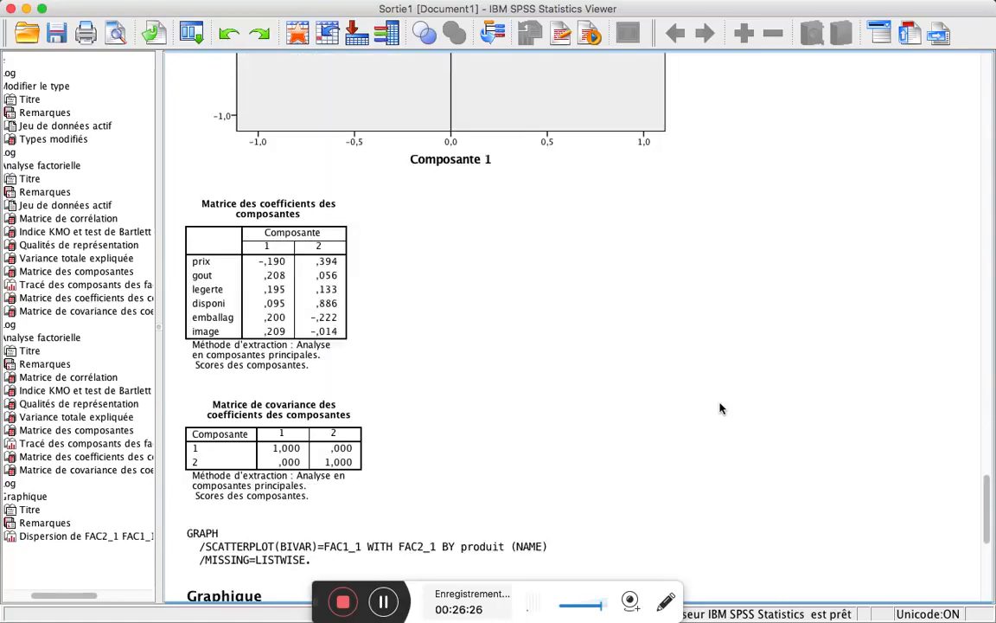
scroll(722, 409, down, 1)
scroll(722, 408, down, 3)
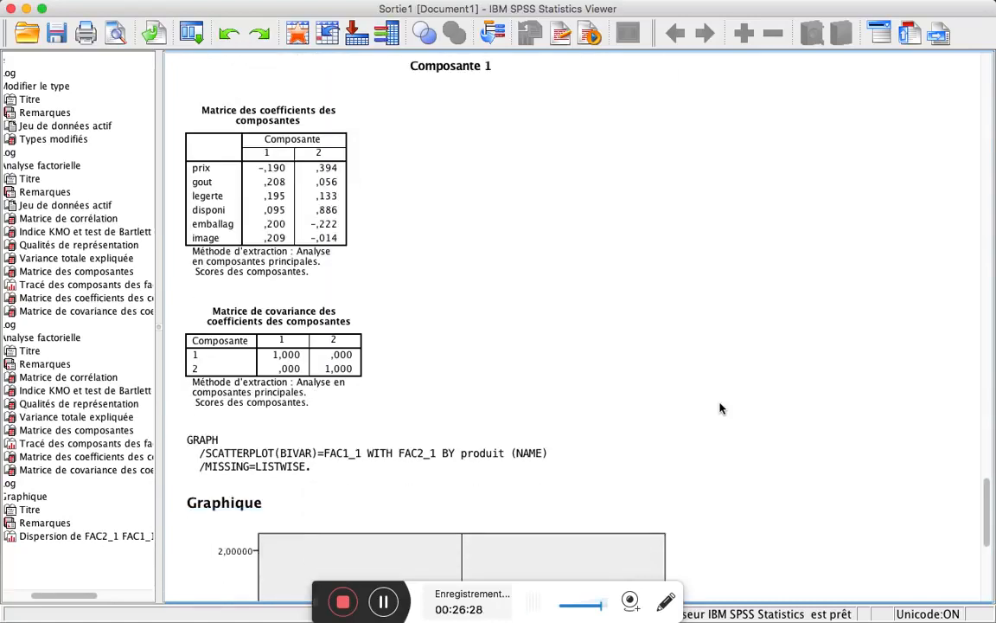
scroll(723, 409, down, 1)
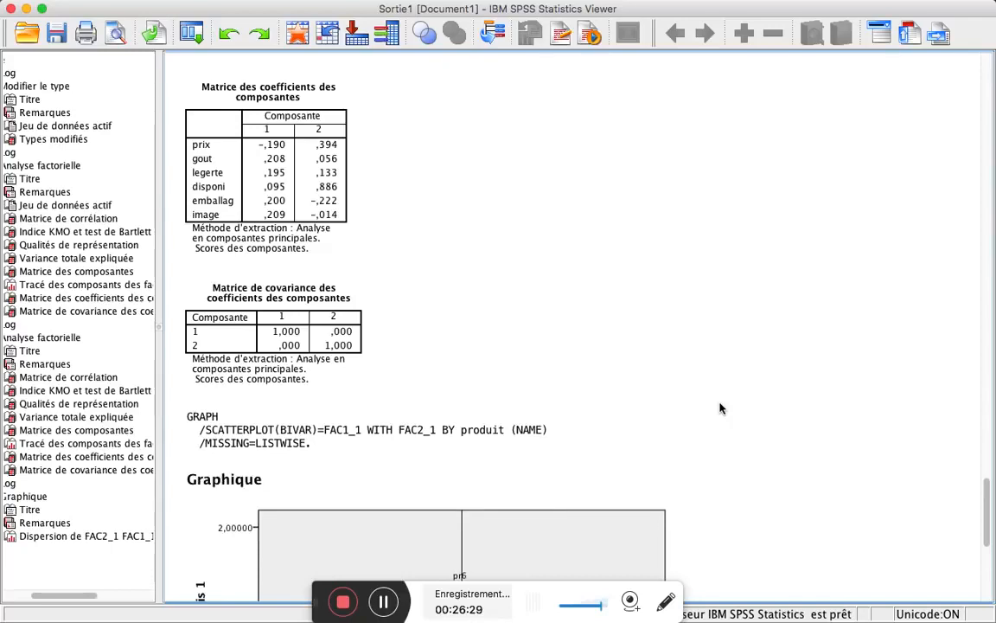
scroll(721, 406, down, 2)
scroll(578, 496, down, 3)
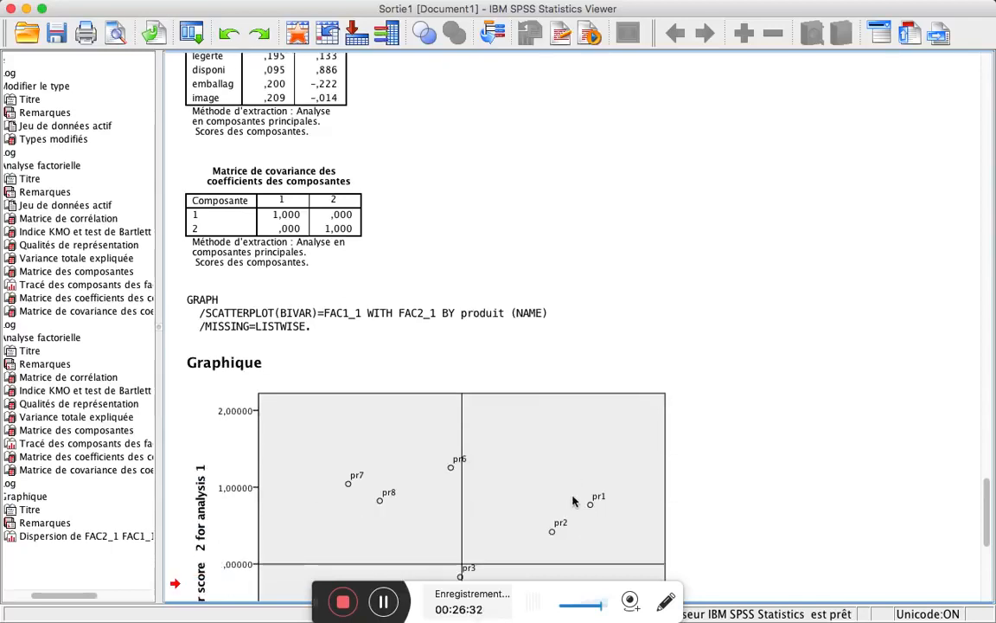
scroll(572, 501, down, 1)
scroll(572, 501, down, 2)
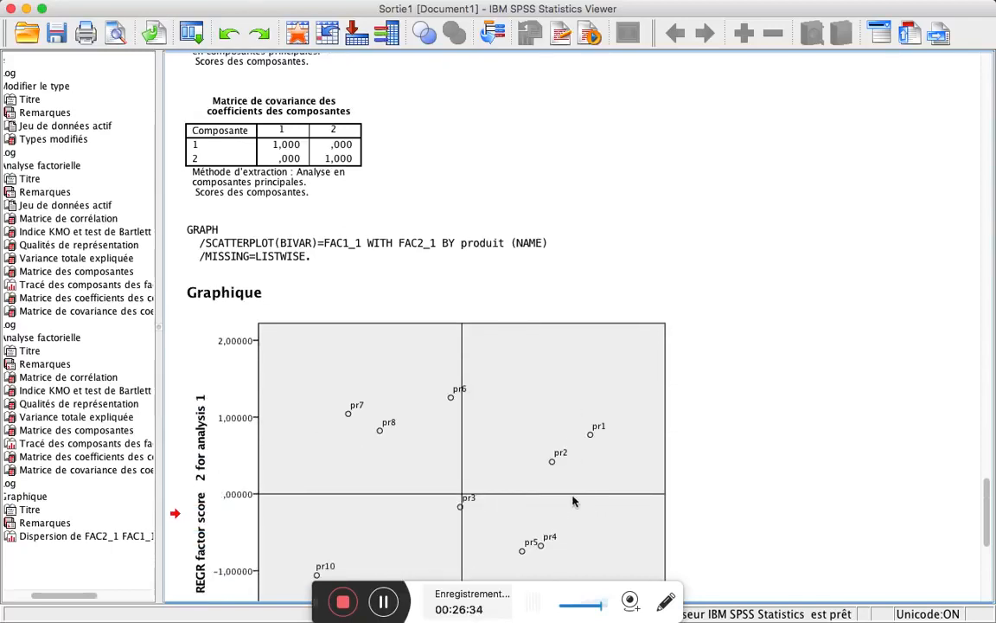
scroll(572, 501, down, 1)
scroll(573, 500, down, 2)
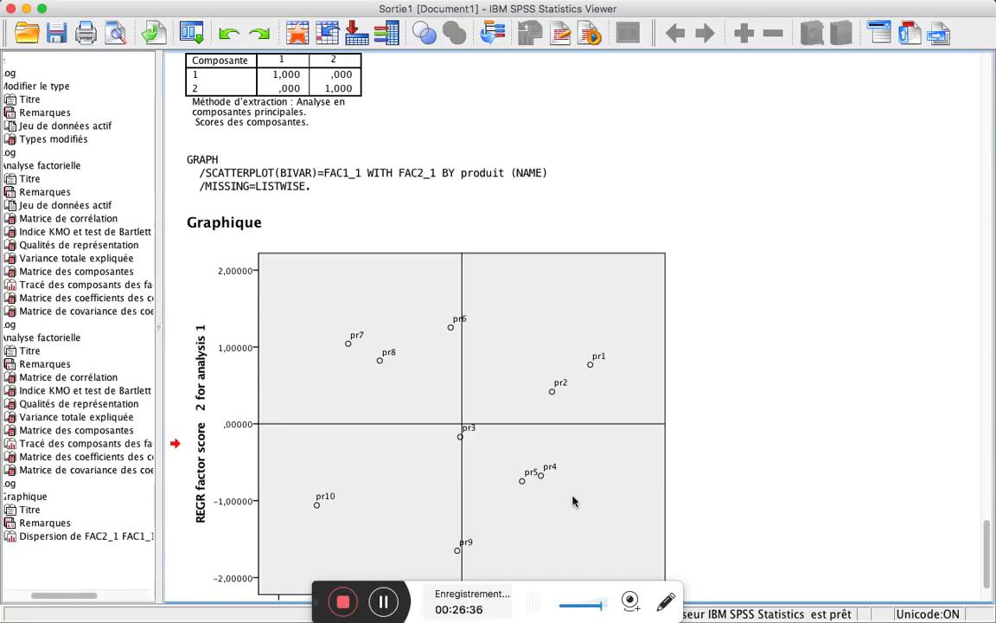
scroll(573, 501, down, 3)
click(573, 500)
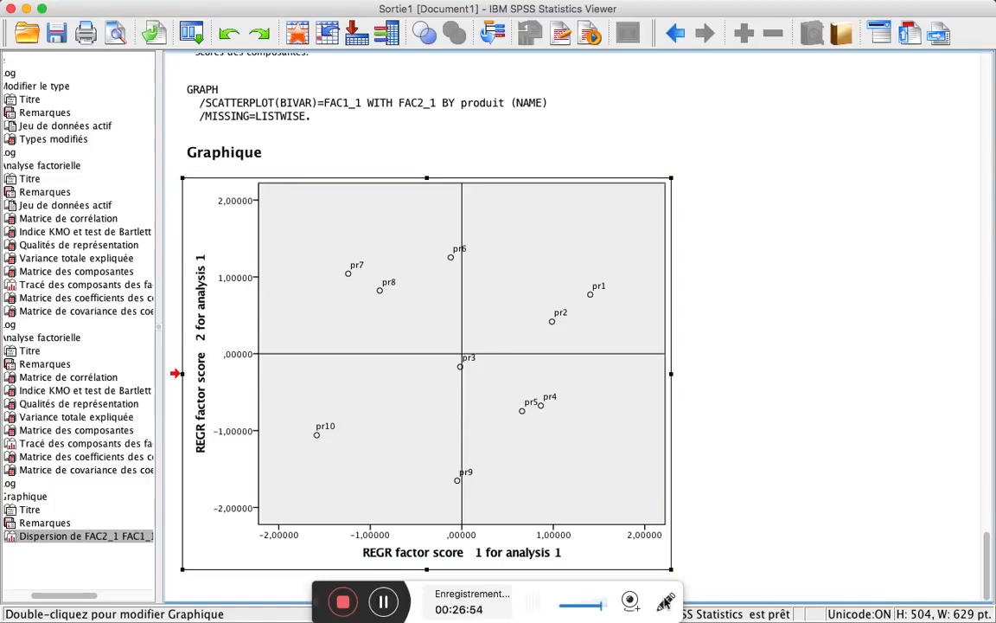
click(667, 598)
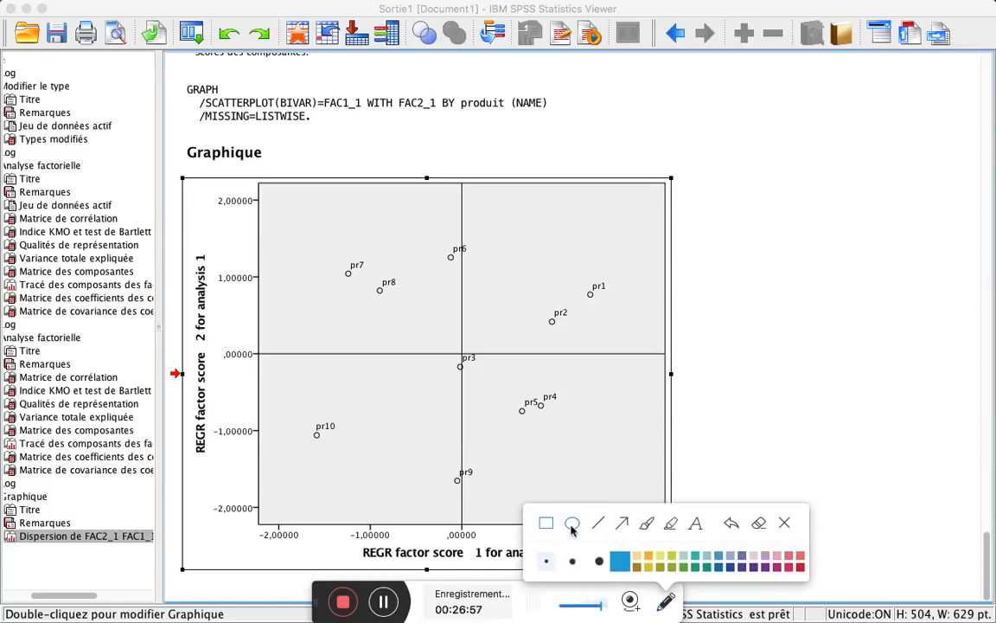
click(572, 524)
mouse_move(555, 231)
mouse_down()
mouse_move(510, 322)
mouse_move(613, 336)
mouse_move(567, 318)
mouse_up()
click(760, 524)
Frame products pr1, pr2, pr4 and pr5 with a blue rectangle and pr7, pr8 and pr10 with a red one.
mouse_move(487, 260)
mouse_down()
mouse_move(505, 402)
mouse_move(533, 421)
mouse_move(624, 425)
mouse_up()
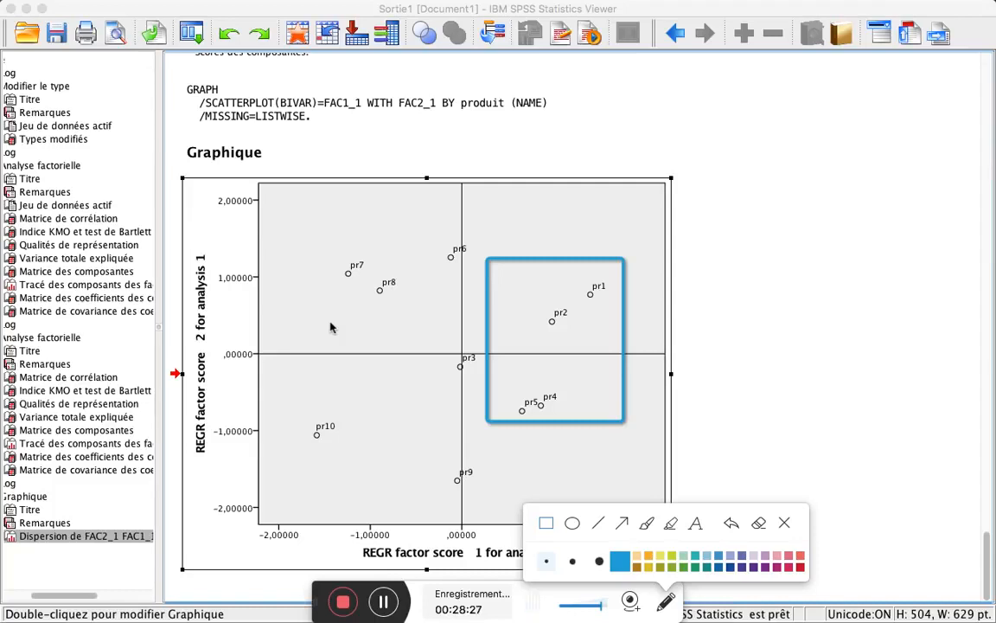
click(801, 567)
mouse_move(276, 240)
mouse_down()
mouse_move(387, 259)
mouse_move(396, 429)
mouse_move(411, 452)
mouse_up()
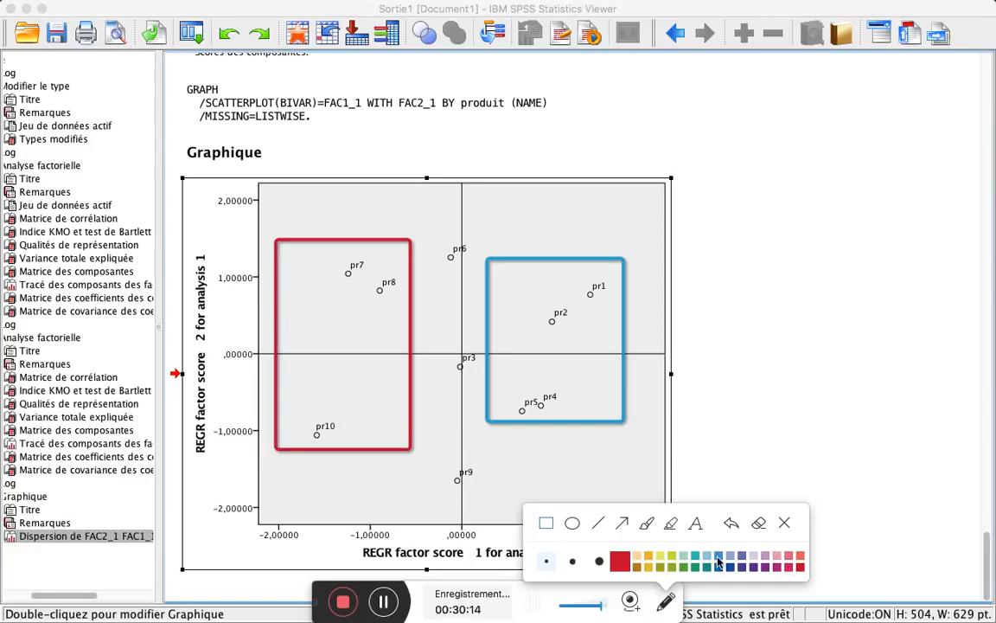
Frame product pr6 with a pink rectangle and product pr9 with a green one on the scatterplot.
click(790, 558)
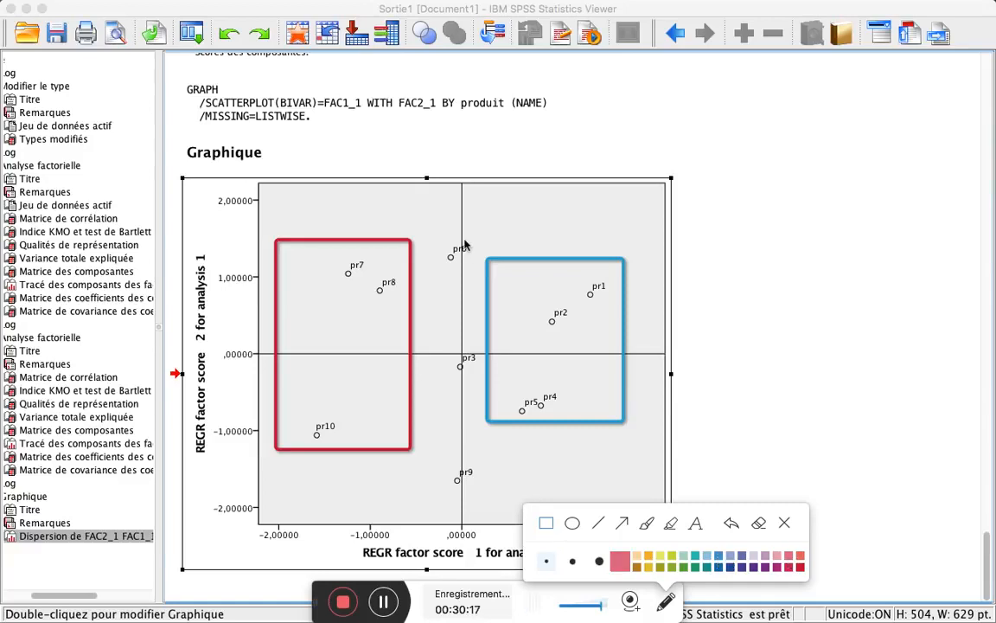
drag(436, 230, 477, 270)
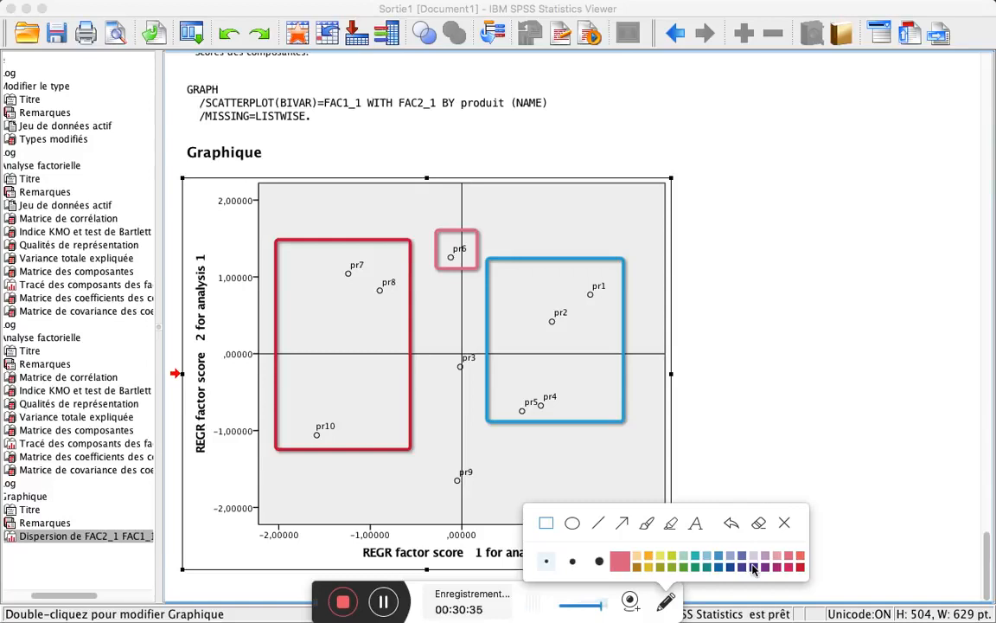
click(696, 568)
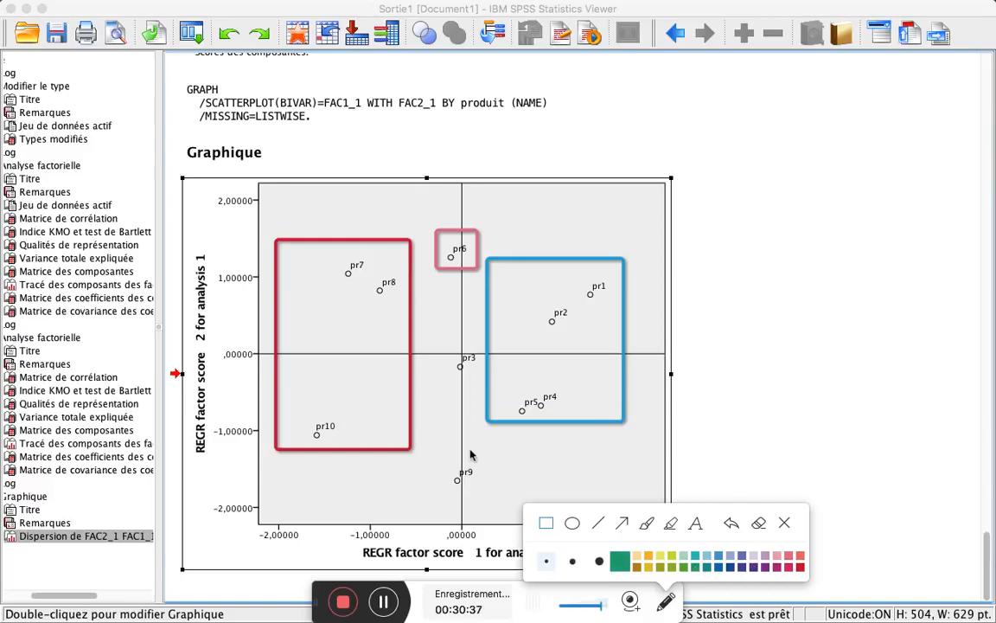
drag(441, 457, 493, 495)
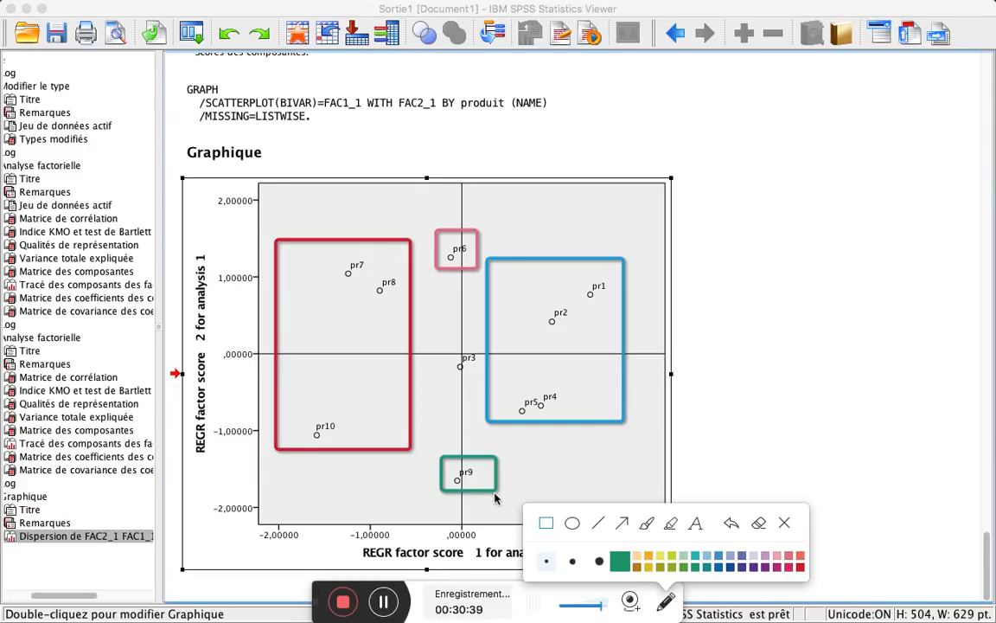